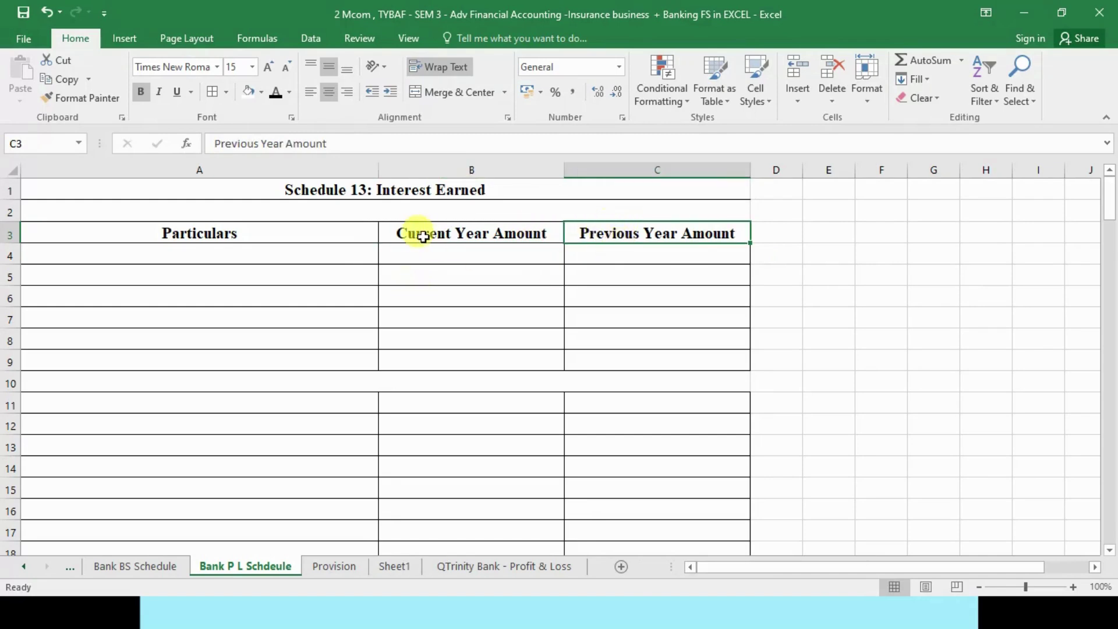
Set the font colour of "Jo interest Bank Customers se collect karti hai" in cell A2 to dark red
click(447, 189)
click(437, 208)
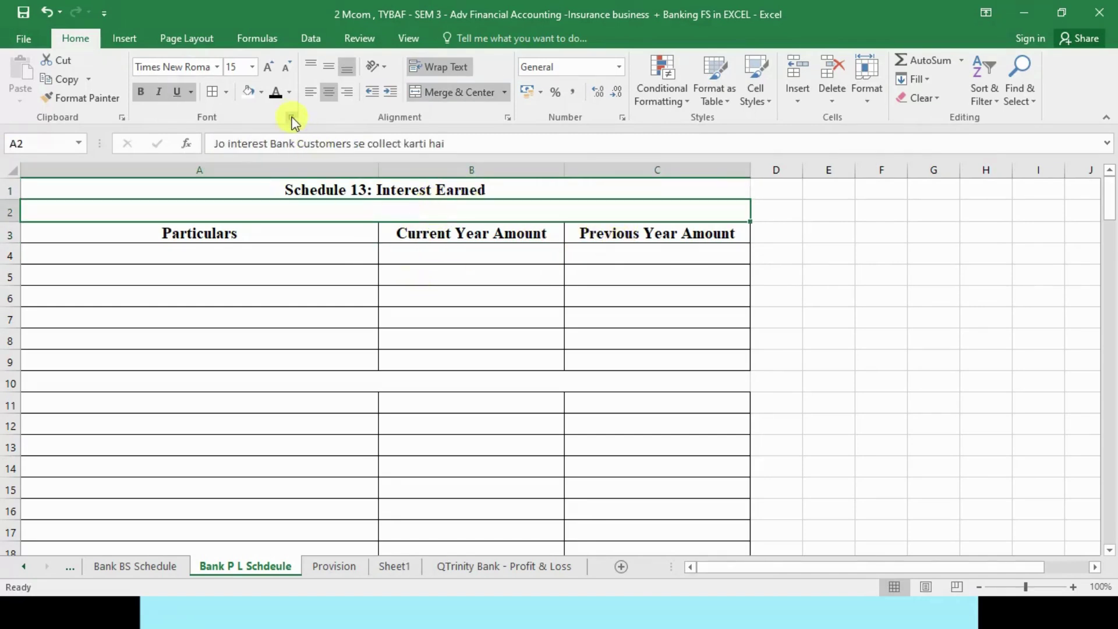
click(276, 92)
double_click(237, 207)
drag(237, 208, 561, 211)
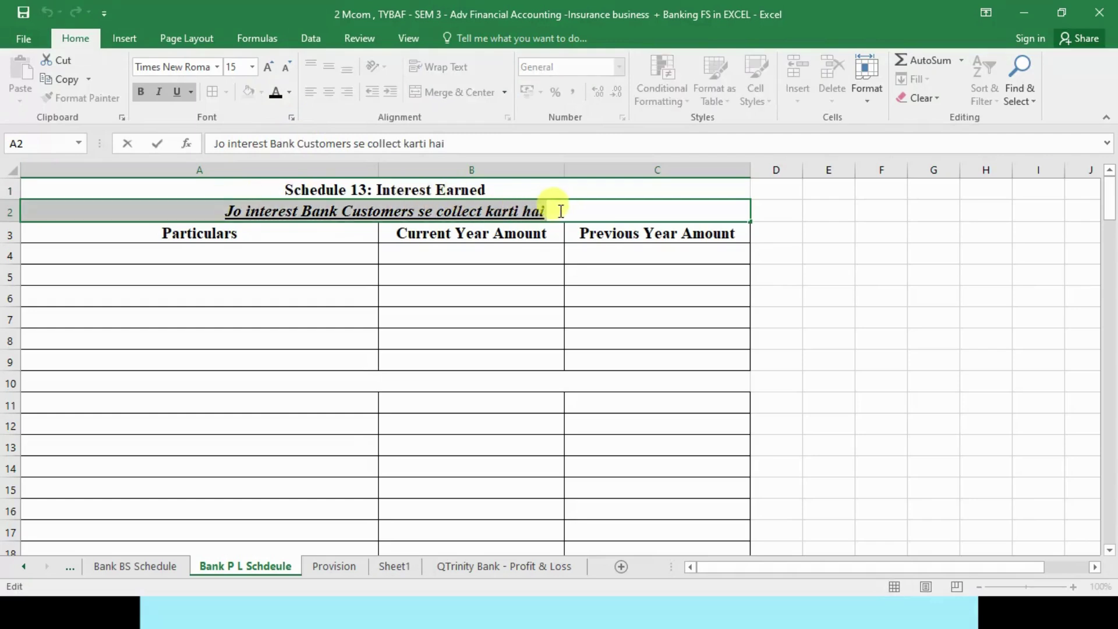
click(290, 93)
click(275, 237)
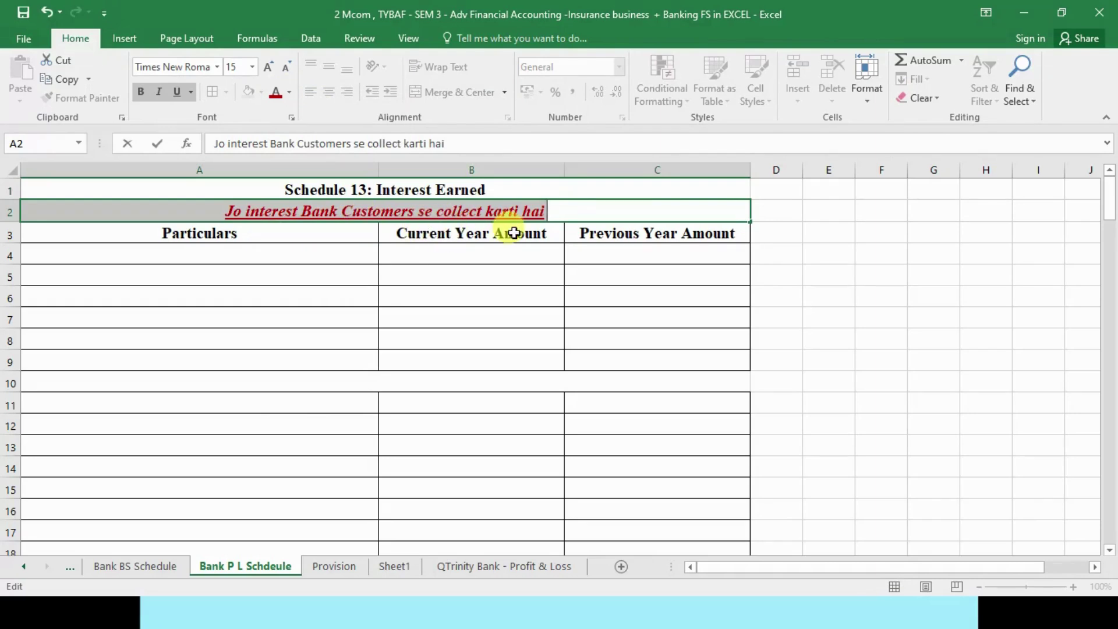
click(547, 266)
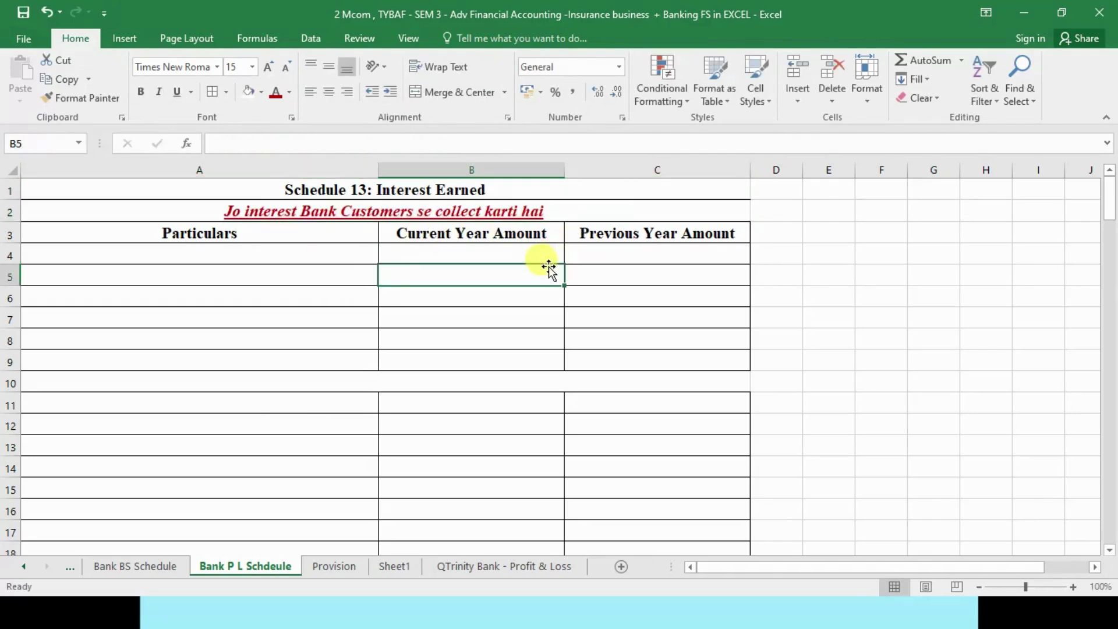
click(557, 214)
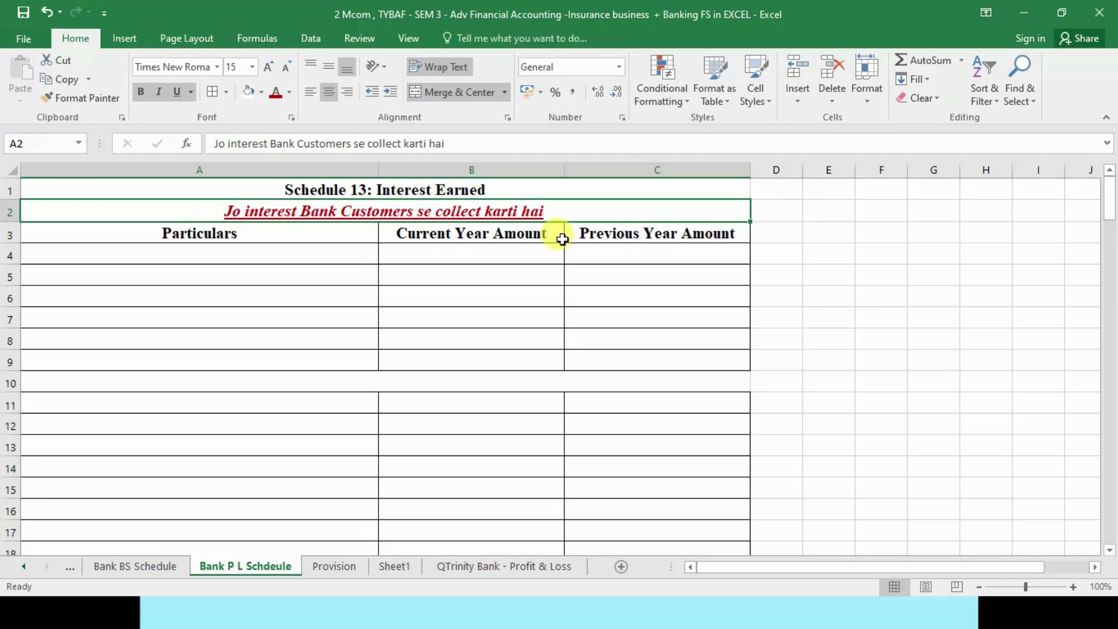
Set the font colour of cells A4 (Interest on Advances) and A5 (Discount on Bills Discounted) to Automatic black
click(204, 252)
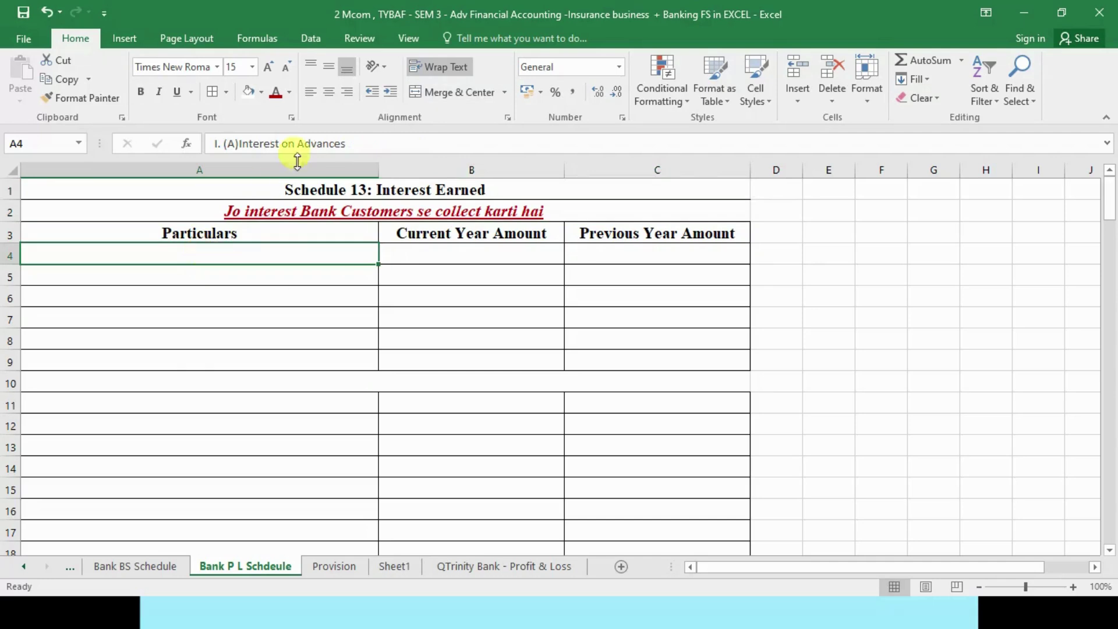
click(280, 95)
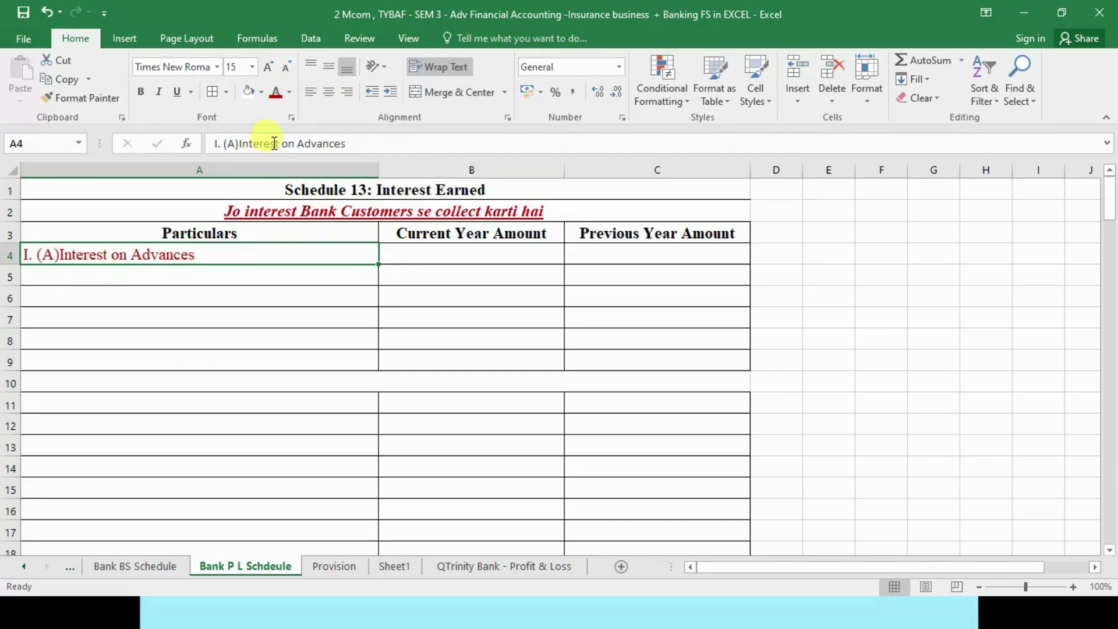
click(289, 92)
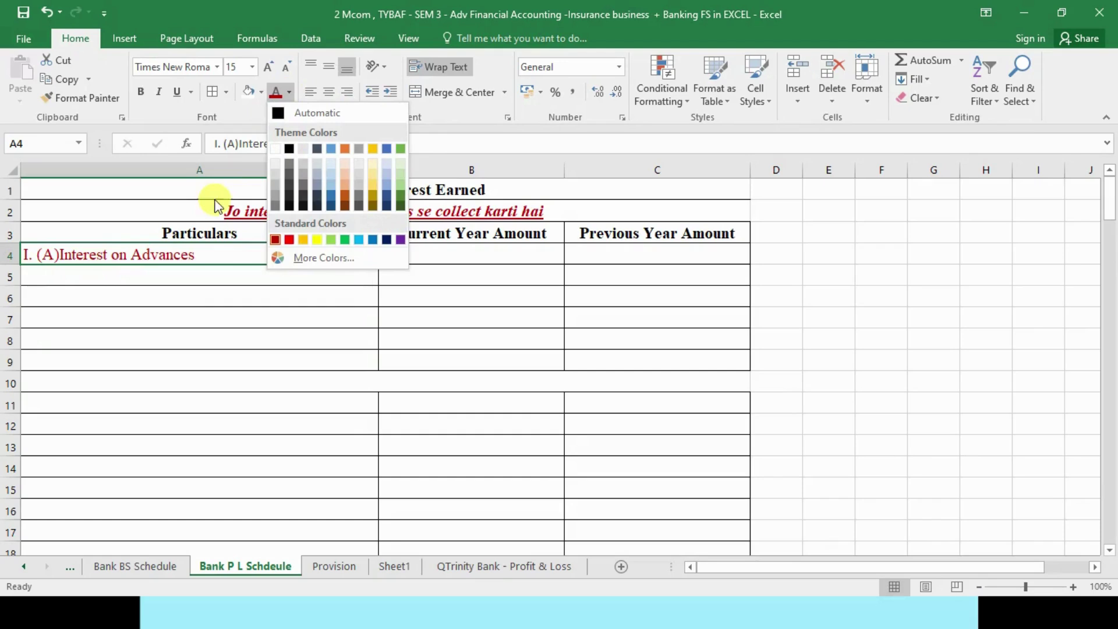
click(278, 113)
click(163, 279)
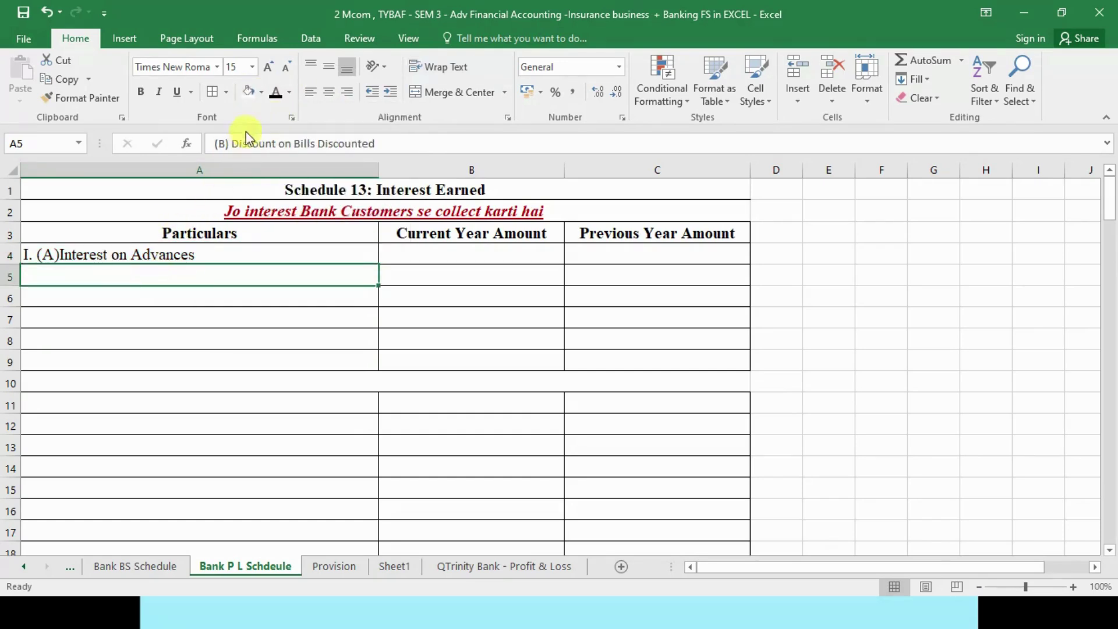
click(276, 93)
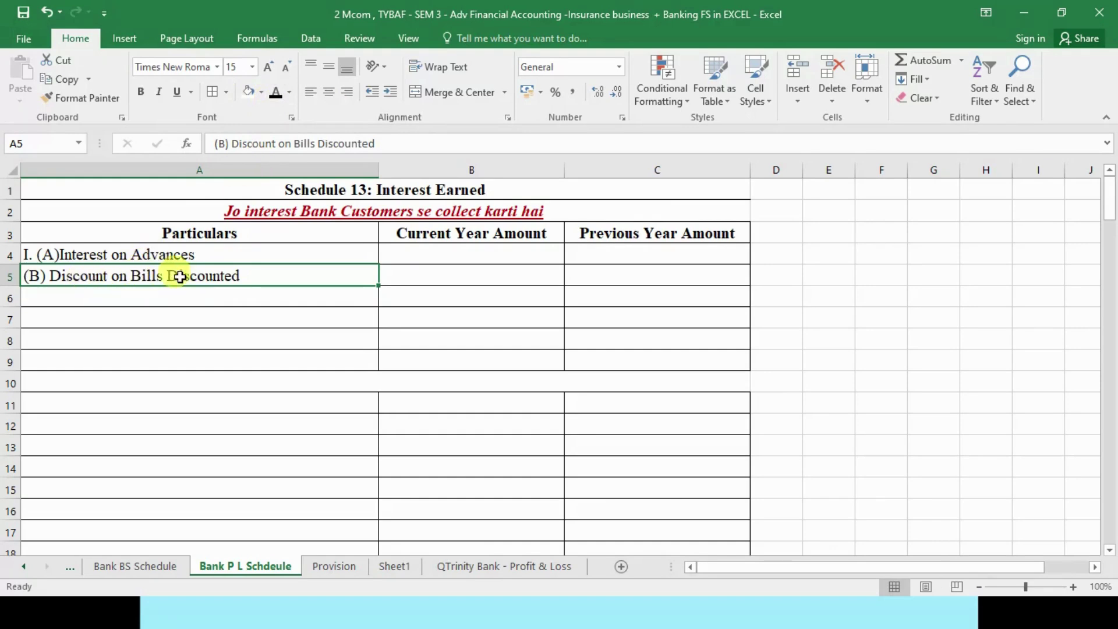
double_click(244, 274)
drag(239, 275, 129, 276)
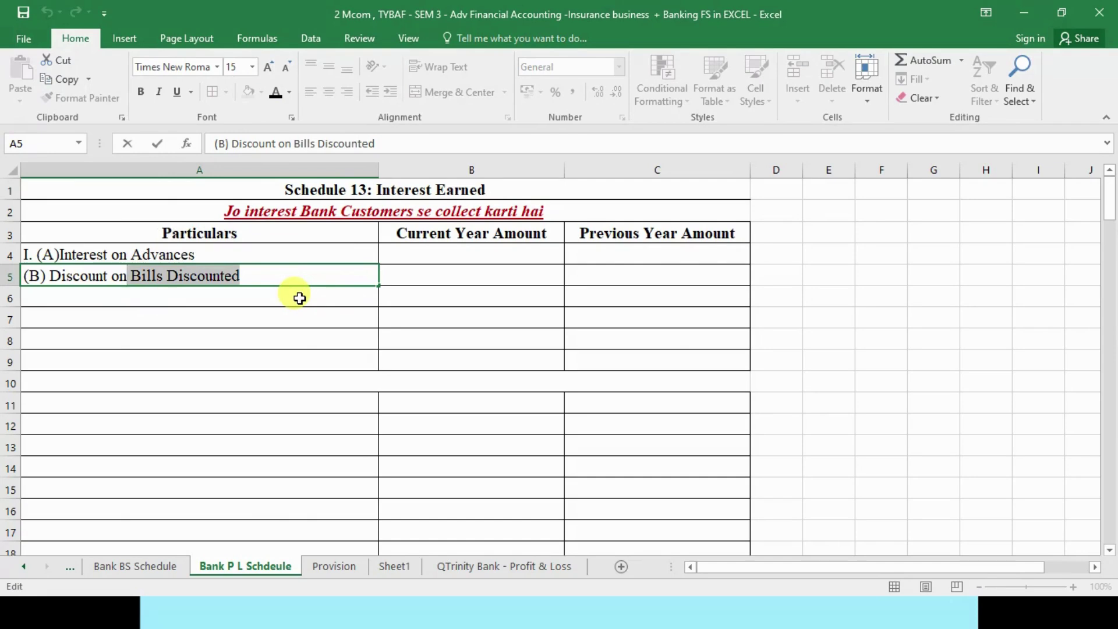
drag(111, 276, 50, 276)
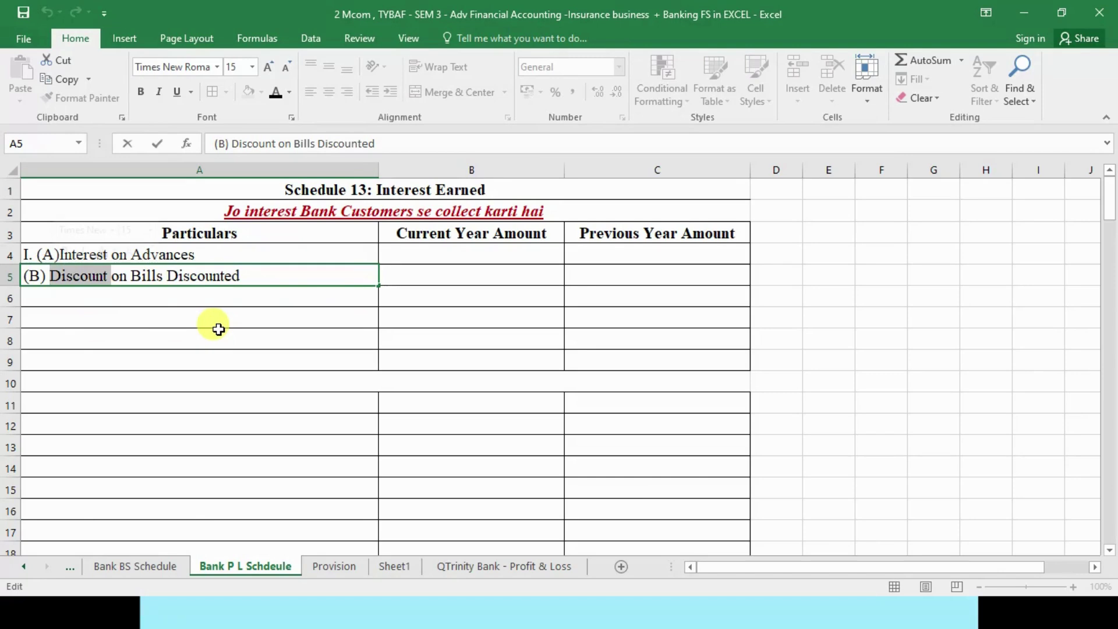
Apply the black font colour to cells A6 (Income on Investment) and A7 (Interest on Balances with RBI/Other Banks)
click(157, 296)
click(186, 317)
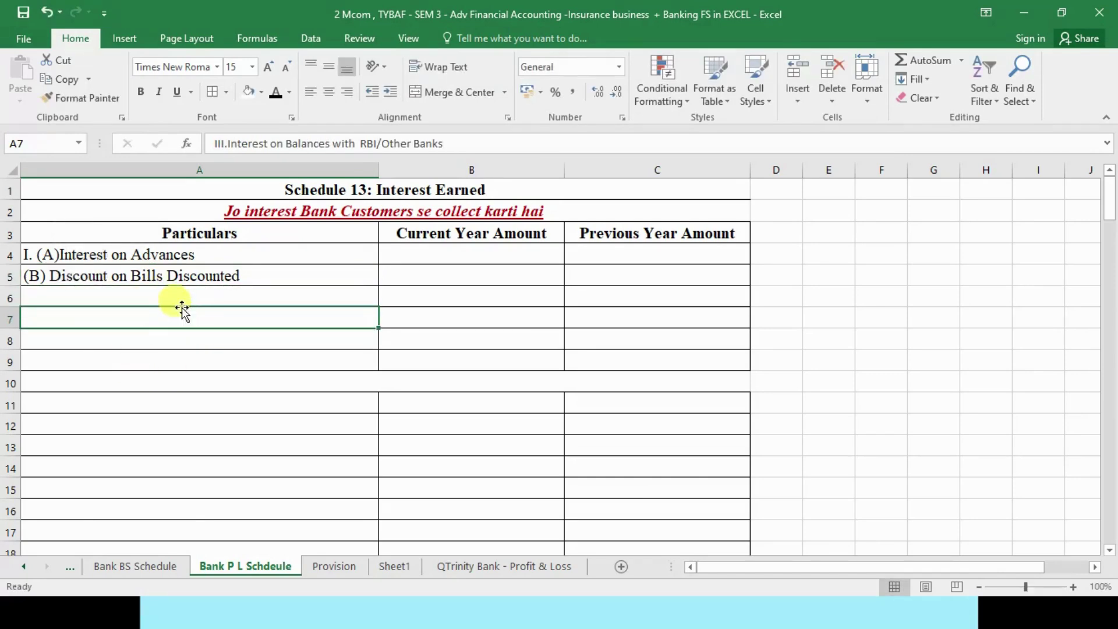
click(177, 295)
click(274, 93)
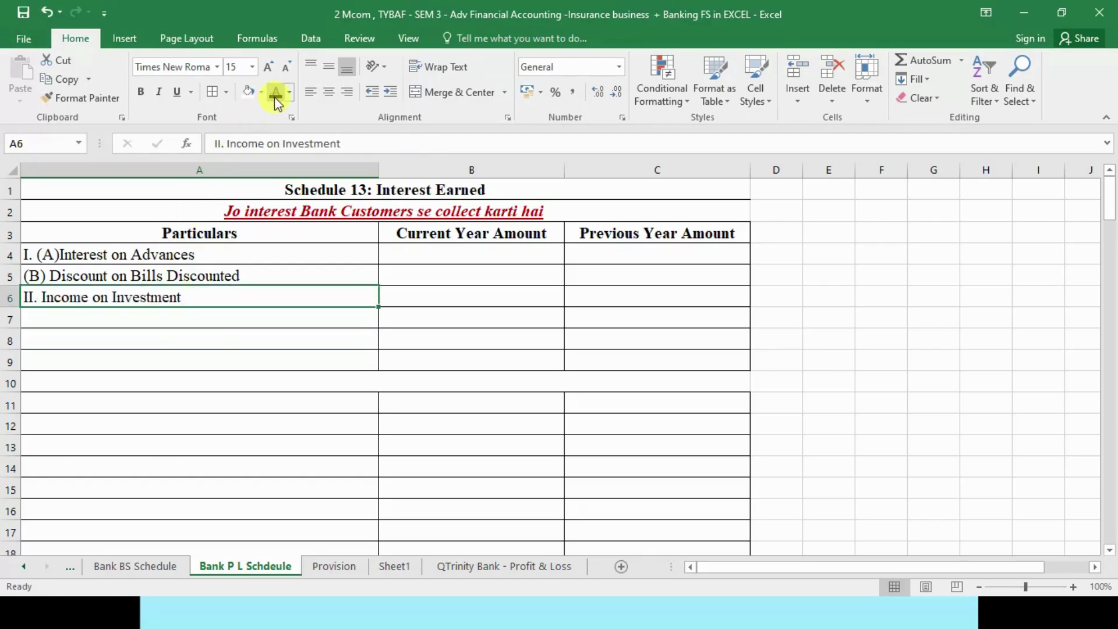
click(202, 315)
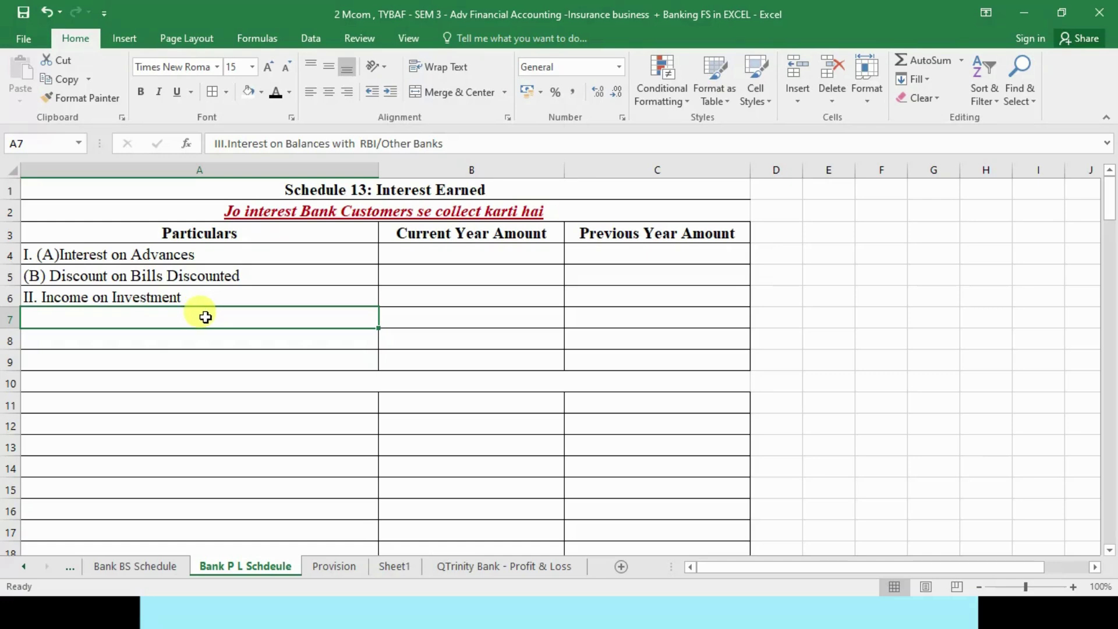
click(278, 93)
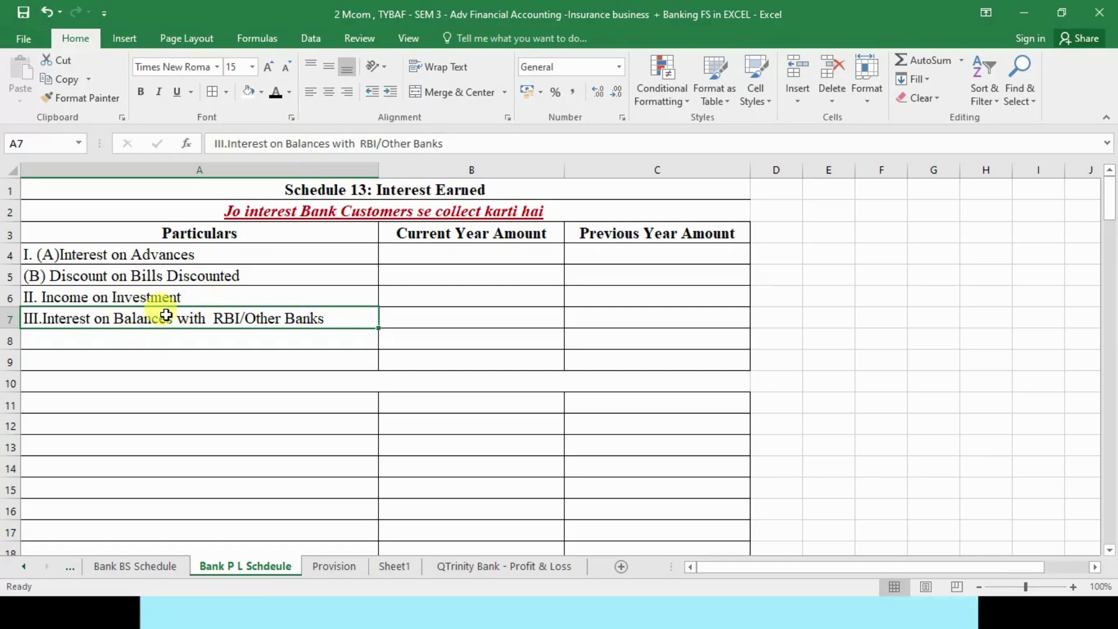
click(195, 255)
double_click(197, 256)
drag(197, 257, 132, 255)
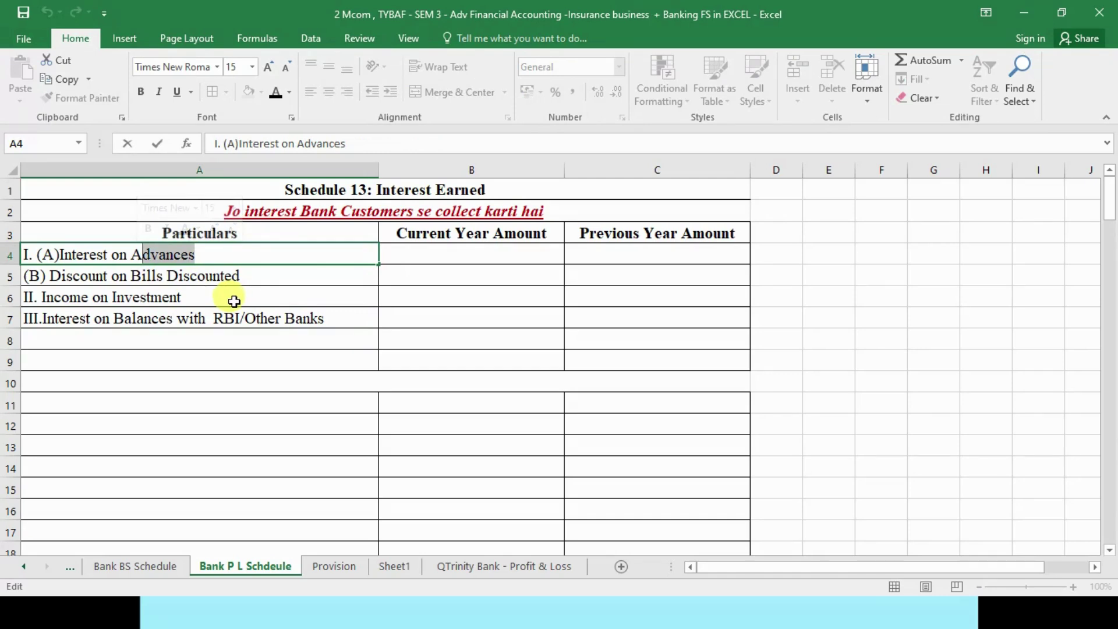
key(Return)
click(161, 297)
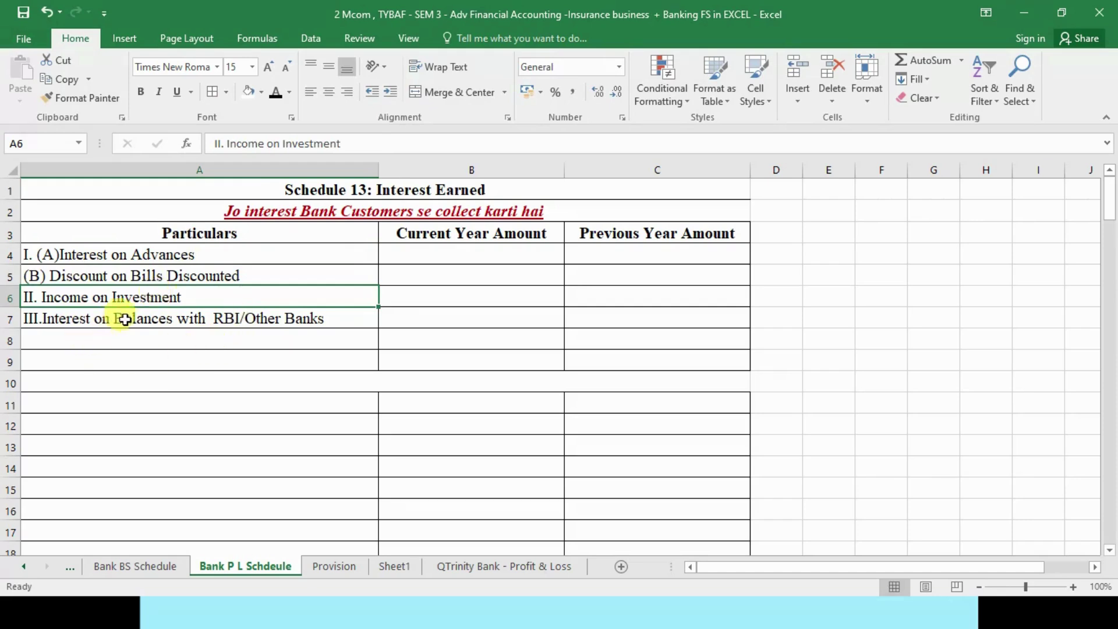
click(203, 314)
Apply the black font colour to the "IV.Others" entry in cell A8
click(195, 333)
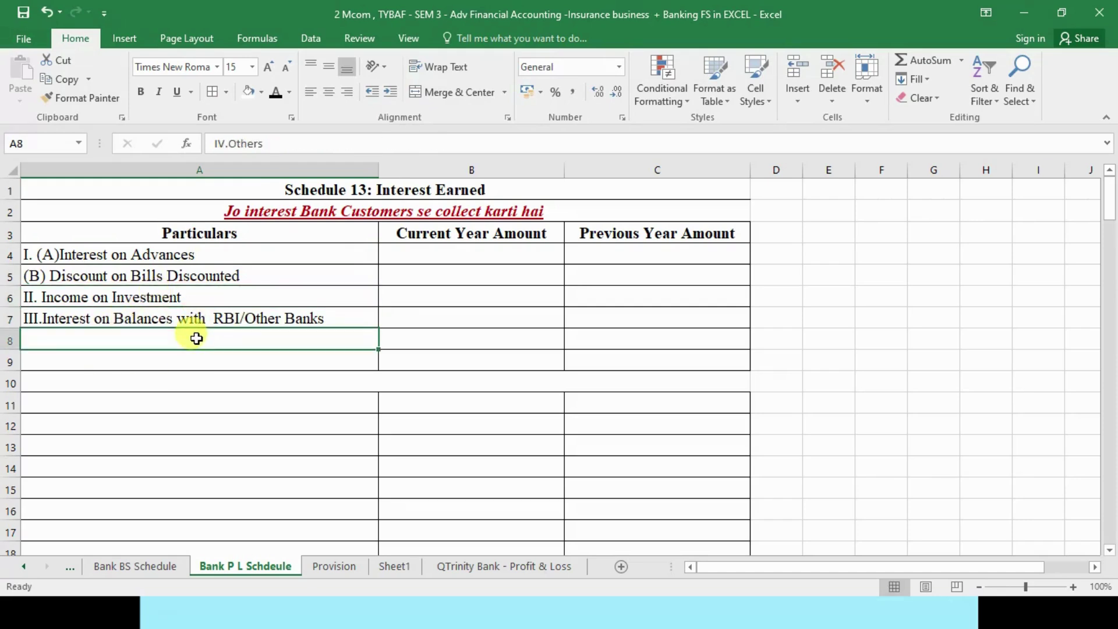
click(276, 93)
drag(46, 254, 47, 317)
click(52, 336)
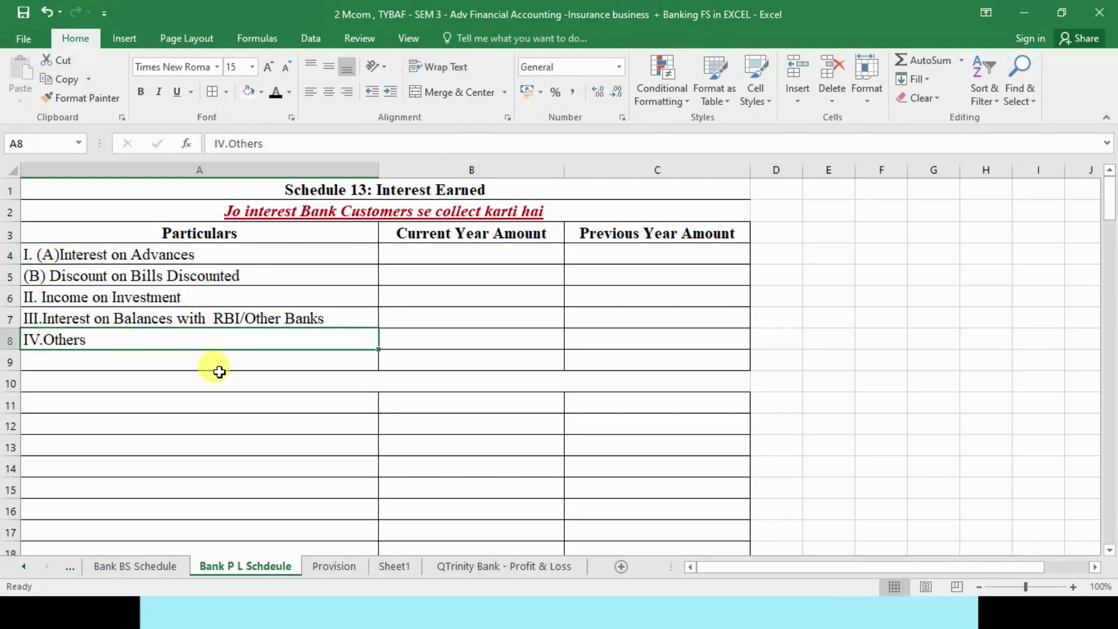
drag(105, 256, 85, 341)
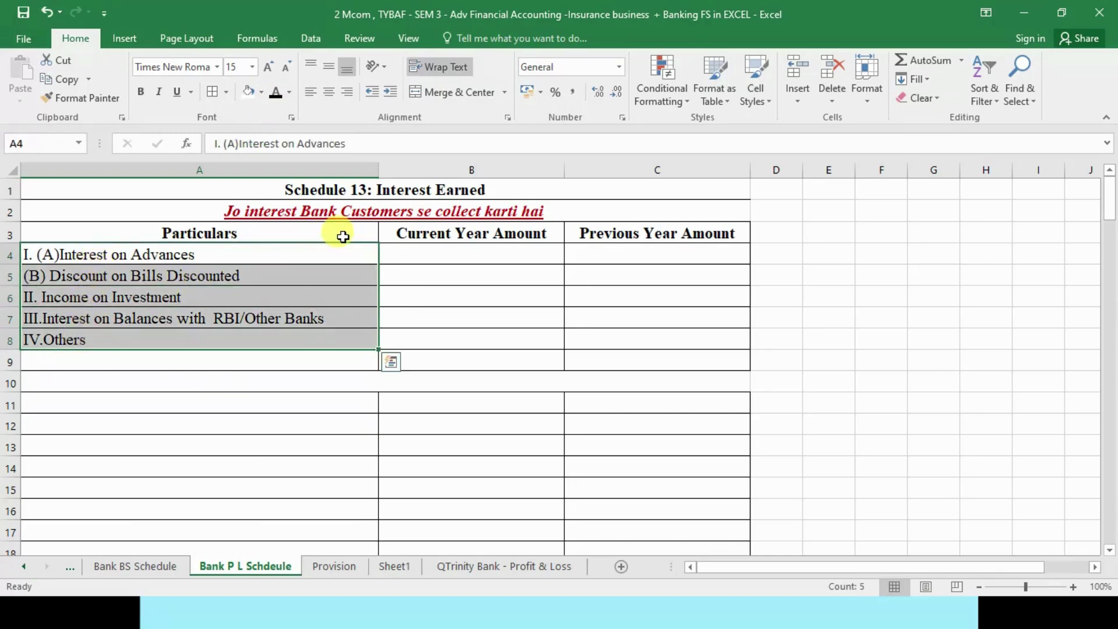
Make only the word "Advances" in cell A4 and the words "Bills Discounted" in cell A5 bold
double_click(195, 254)
drag(195, 255, 135, 257)
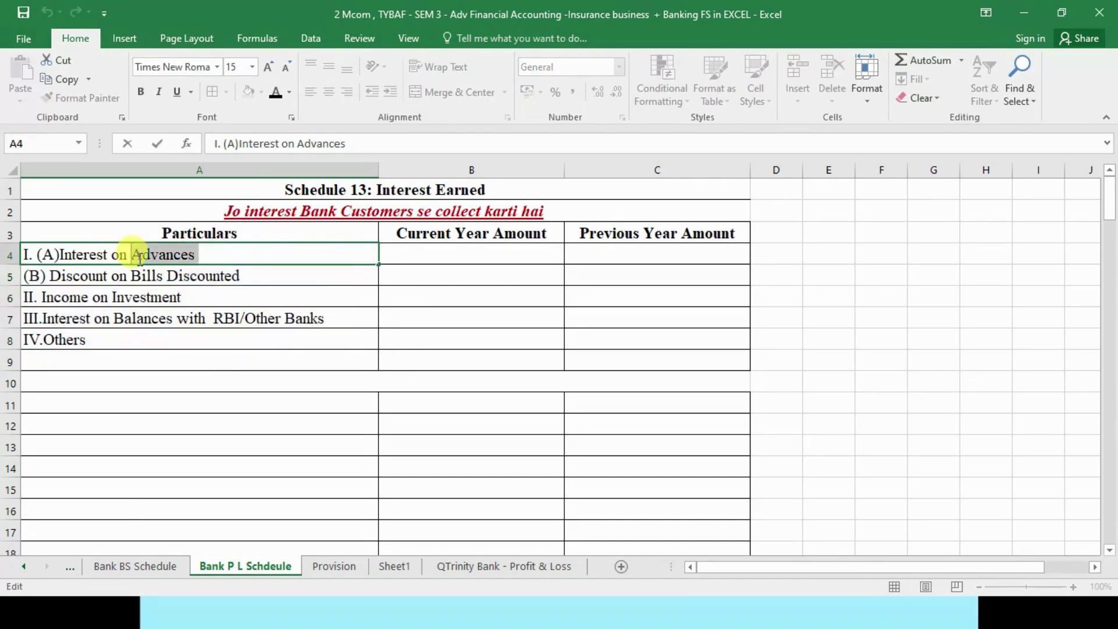
key(ctrl+b)
click(110, 297)
double_click(238, 275)
drag(239, 275, 113, 294)
key(ctrl+b)
Make only the word "Investment" in cell A6 and the text "RBI/Other Bank" in cell A7 bold
click(180, 293)
double_click(180, 294)
key(ctrl+b)
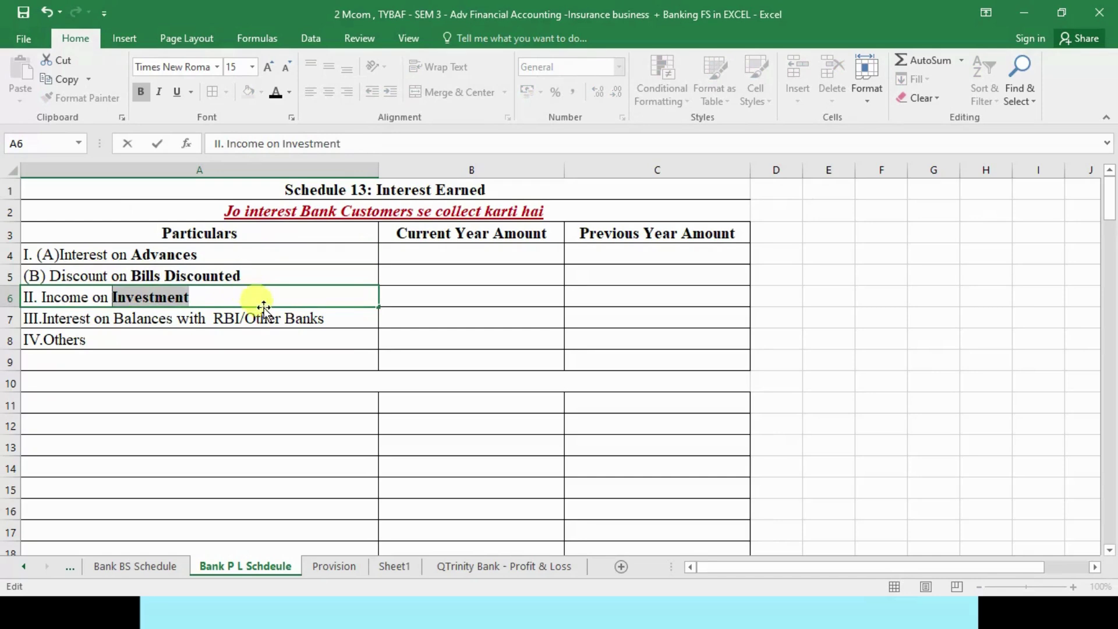
click(210, 317)
double_click(211, 317)
drag(211, 317, 320, 317)
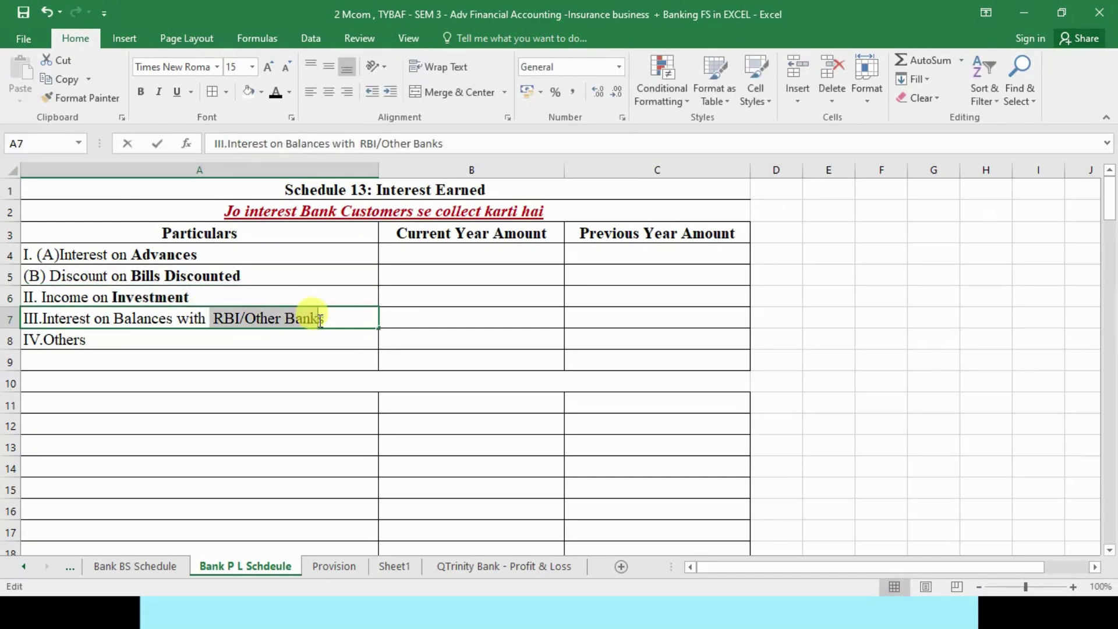
key(ctrl+b)
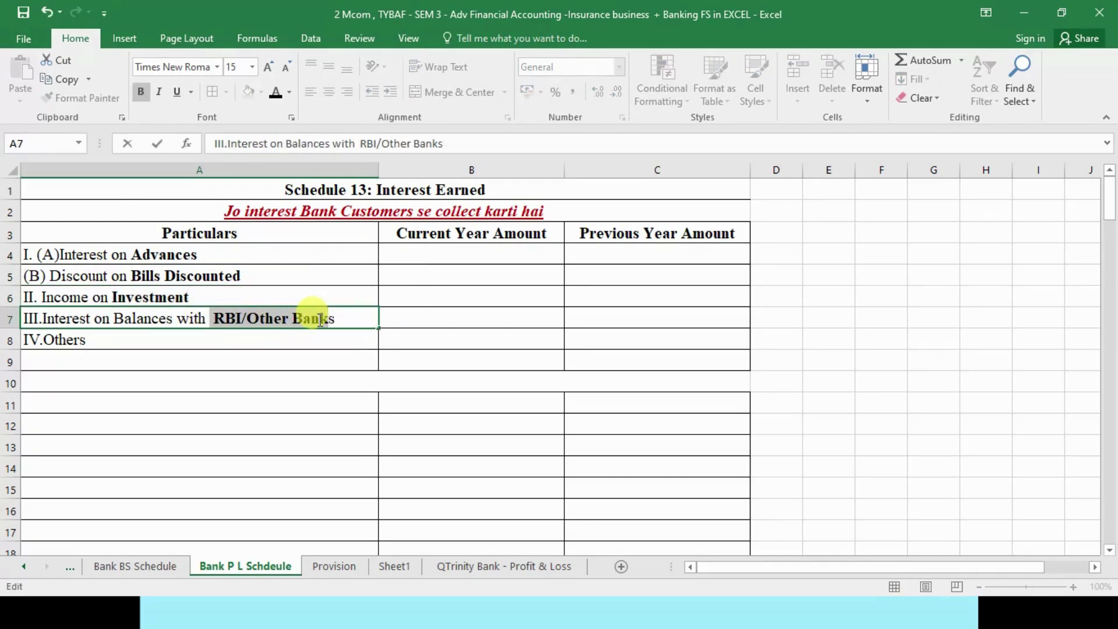
Make the whole "IV.Others" text in cell A8 bold
click(135, 336)
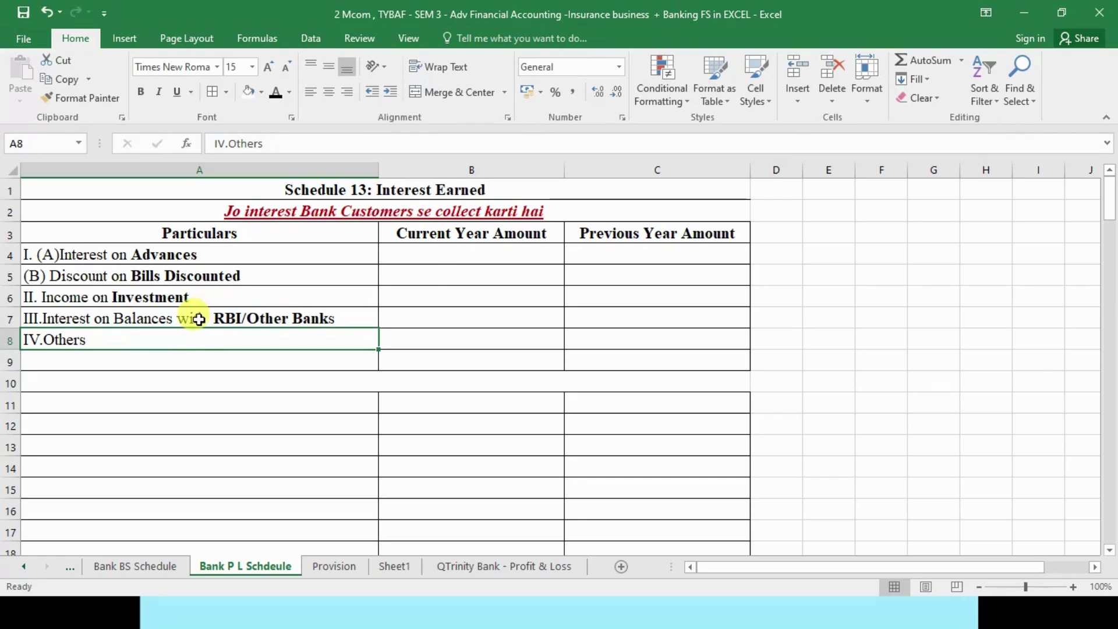
double_click(148, 339)
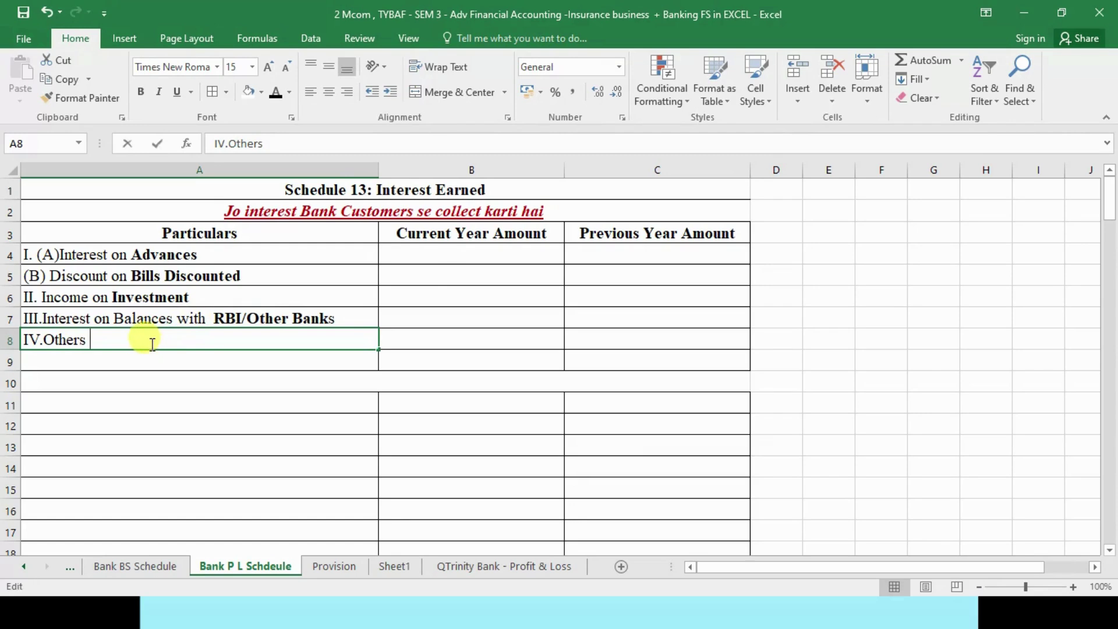
drag(149, 340, 23, 339)
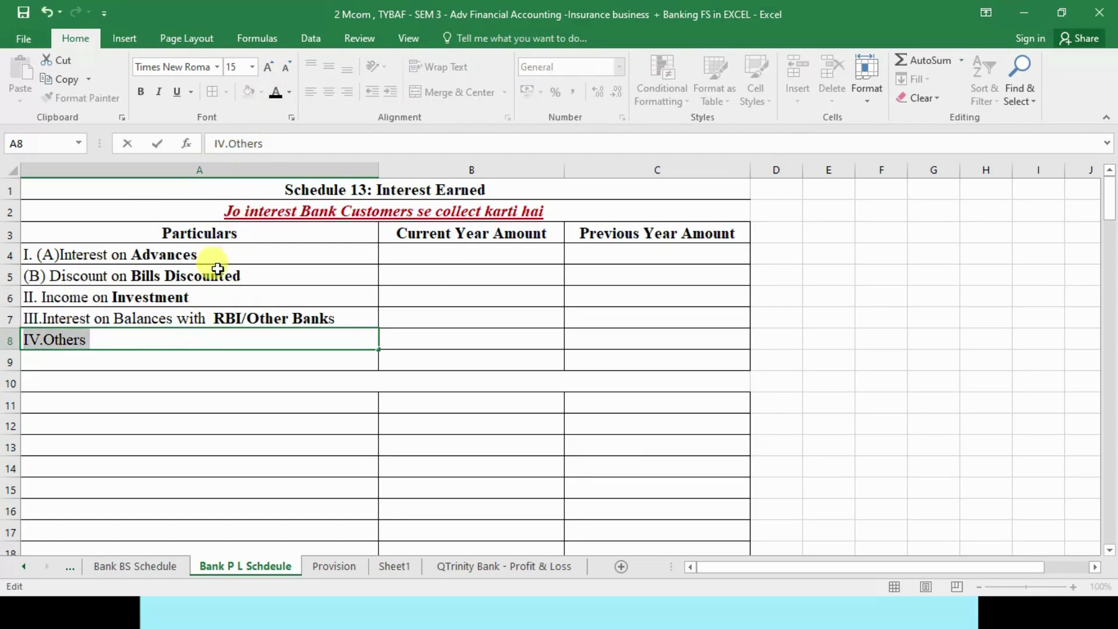
click(140, 91)
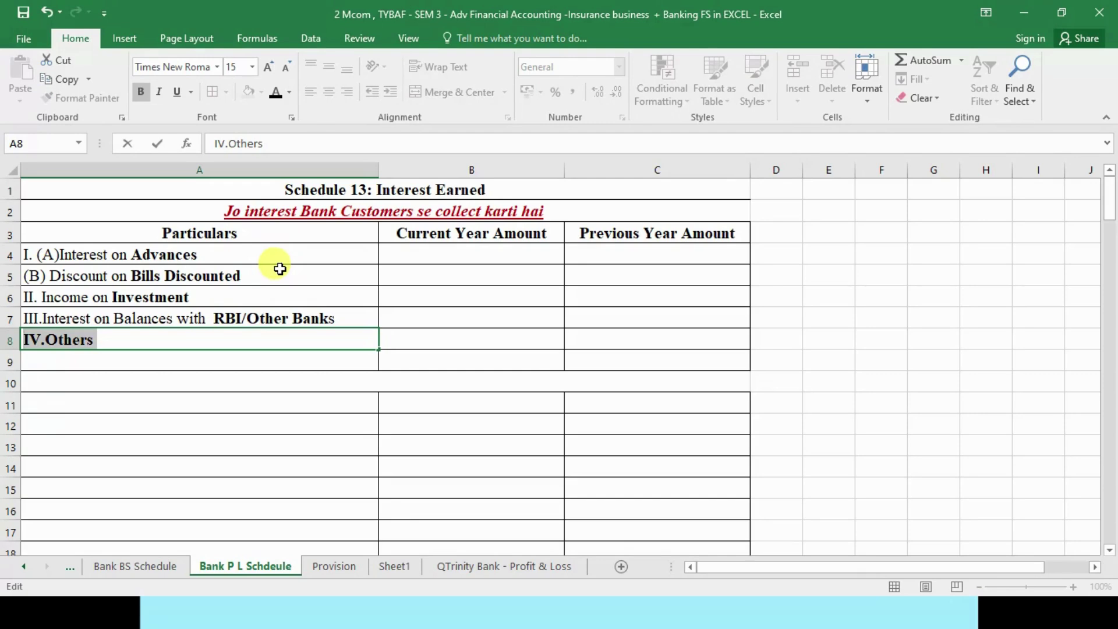
click(195, 255)
click(242, 278)
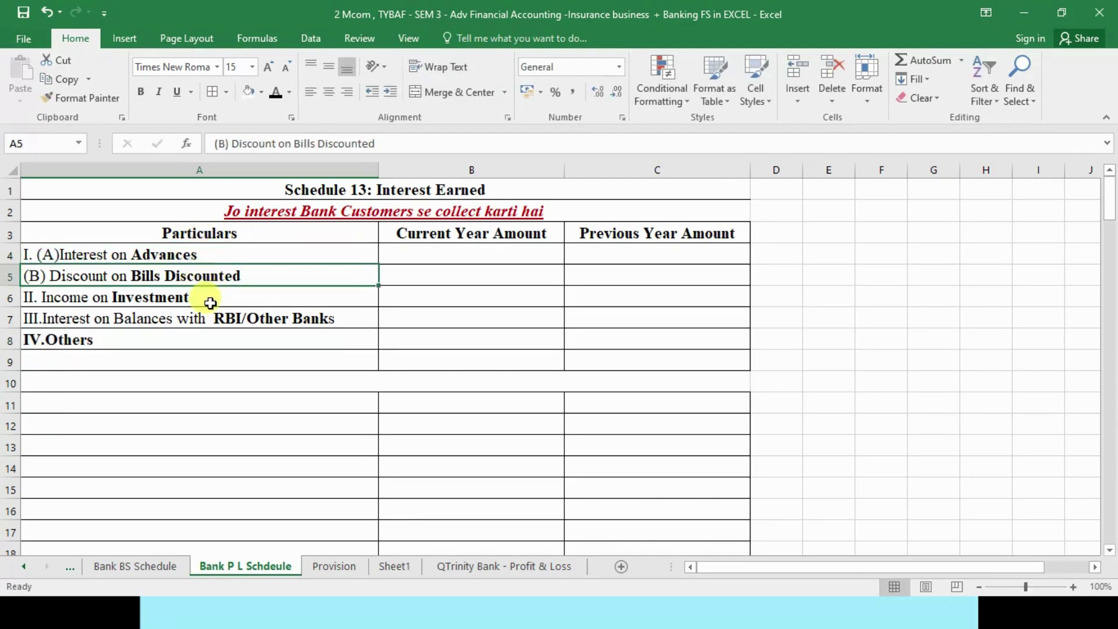
click(211, 300)
click(233, 323)
click(207, 255)
double_click(207, 255)
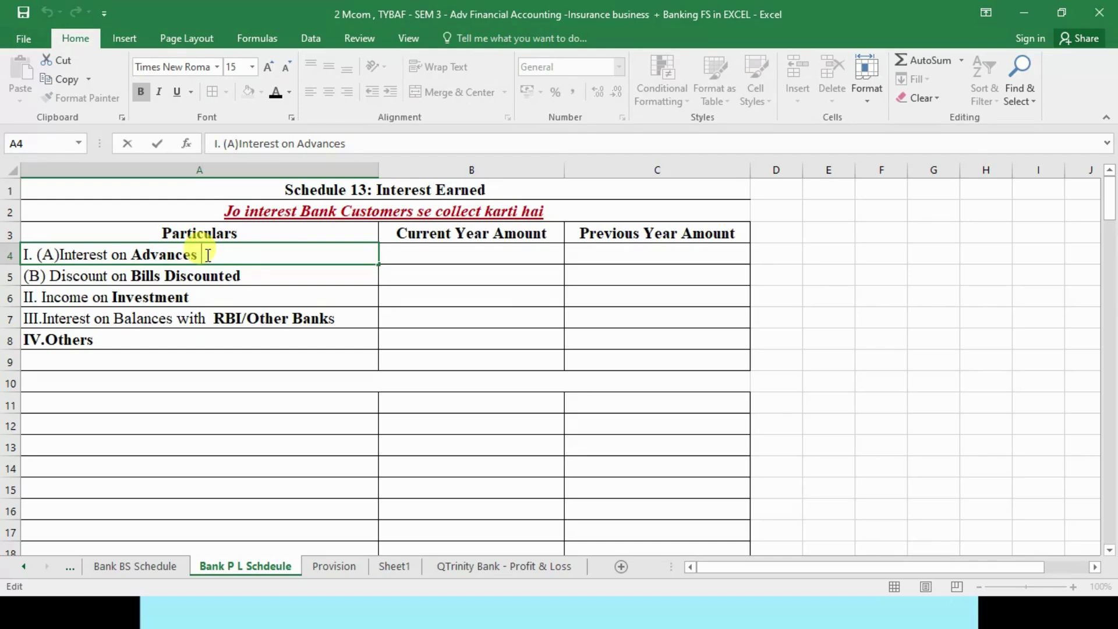
drag(208, 255, 131, 255)
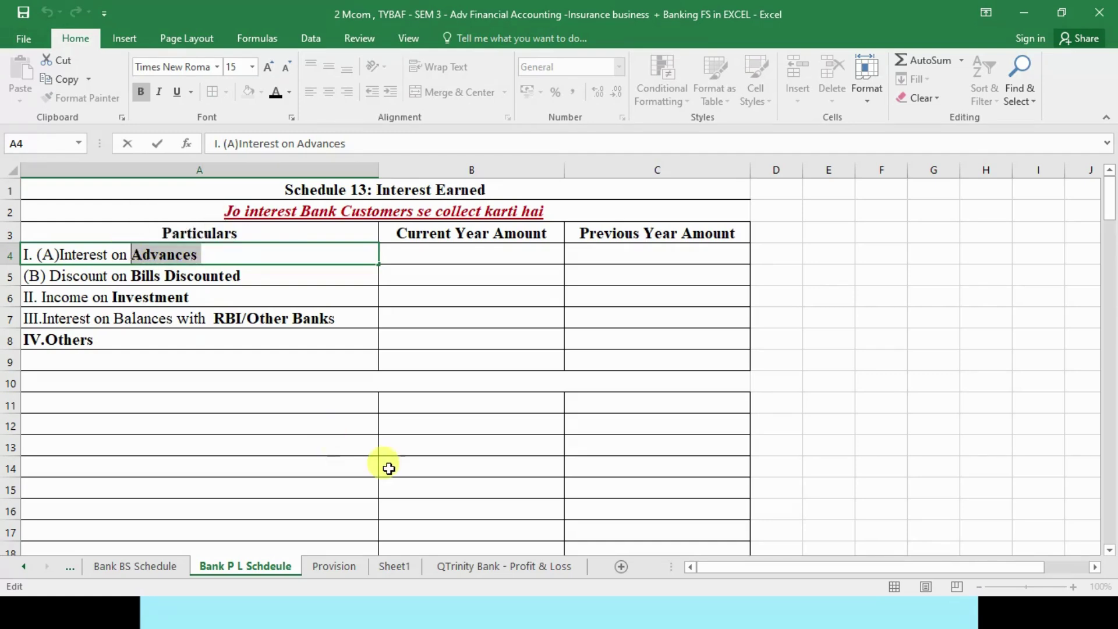
Apply the black font colour to the "Schedule 14: Other Income" heading in merged row 10
click(472, 373)
click(276, 91)
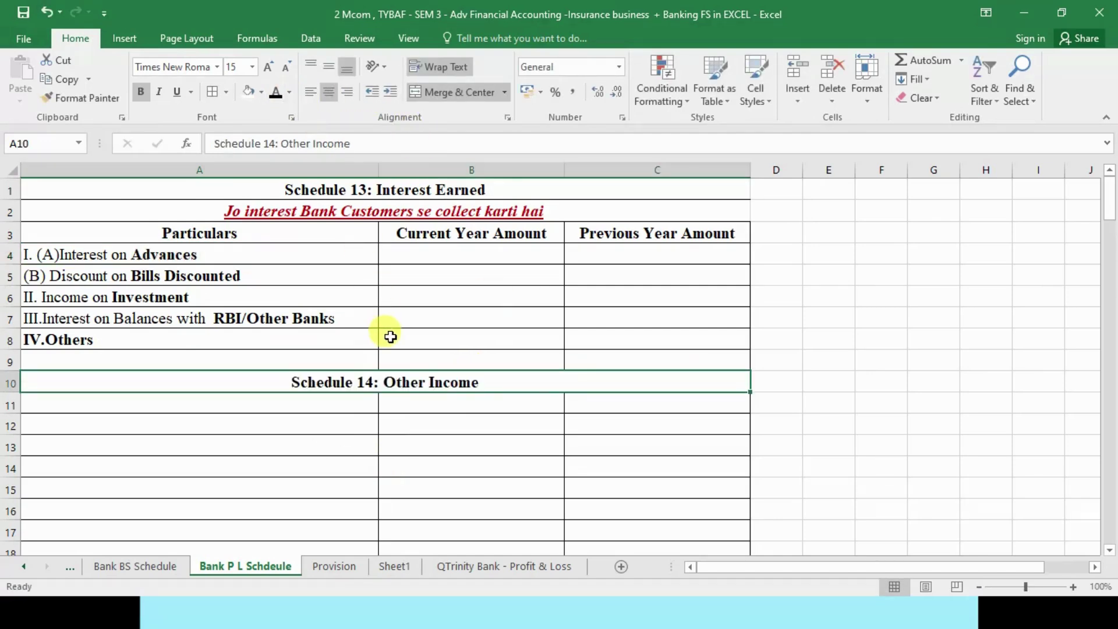
drag(190, 255, 199, 336)
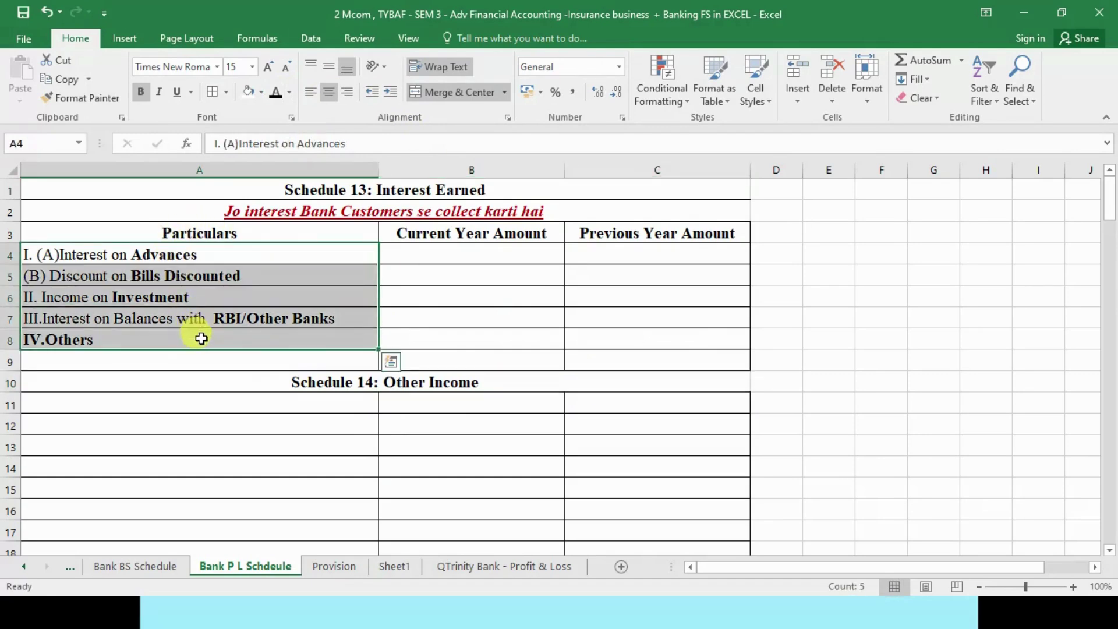
click(315, 383)
click(299, 397)
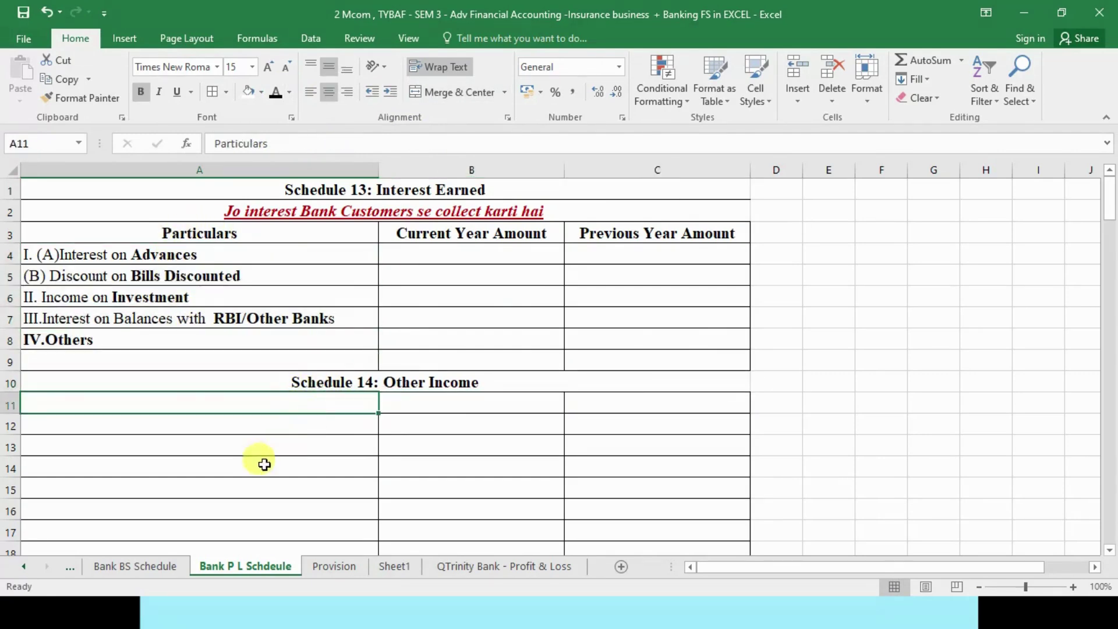
Apply the black font colour to the Schedule 14 Particulars heading and its seven hidden income items in cells A11 to A18
drag(160, 404, 166, 540)
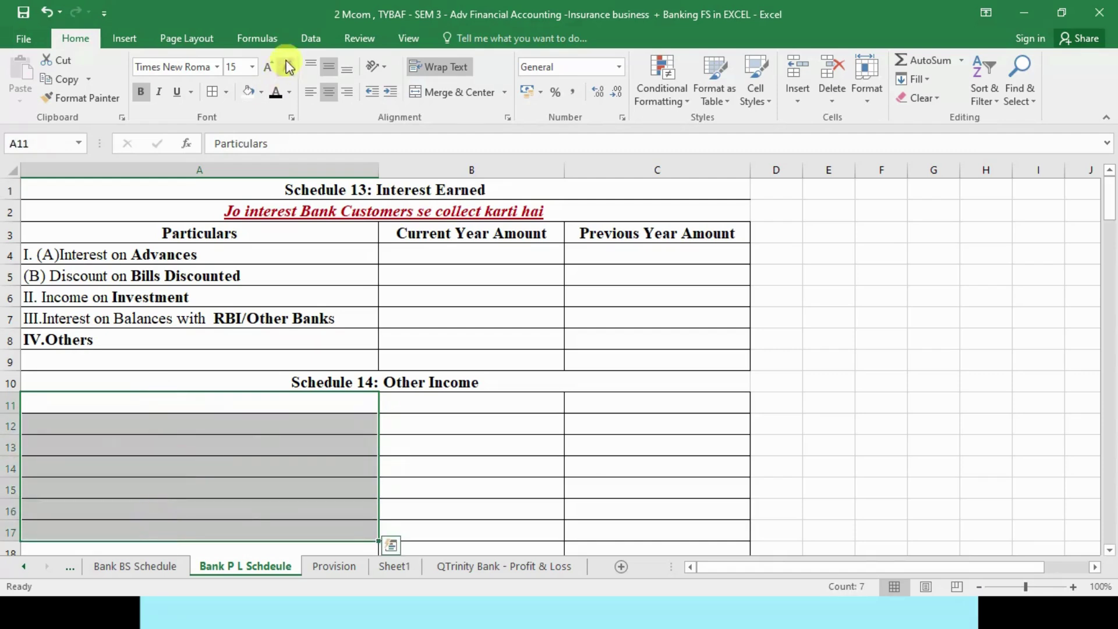
text(Particulars I Commission, Exchange and Brokerage II. Profit on Sale of Investment (-) Loss III. Profit on Revaluation of Investments (-) Loss IV. Profit on Sale of Land, Building and other Assets V. Profit on Exchange Transactions (-) Loss VI. Income Earned by way of Dividend)
scroll(186, 454, down, 1)
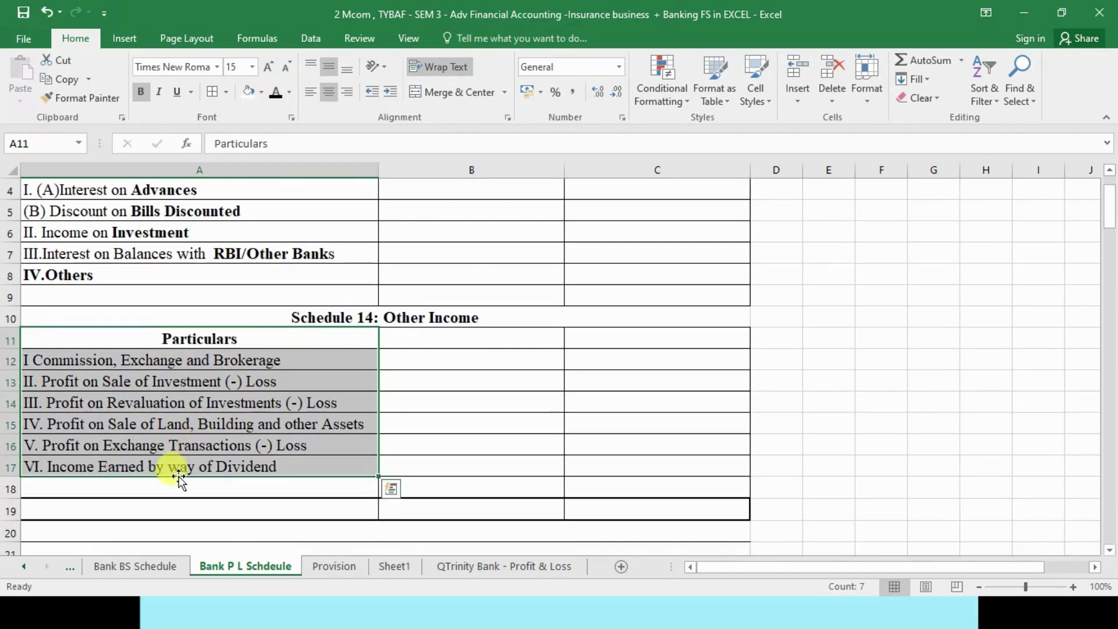
click(175, 484)
click(278, 92)
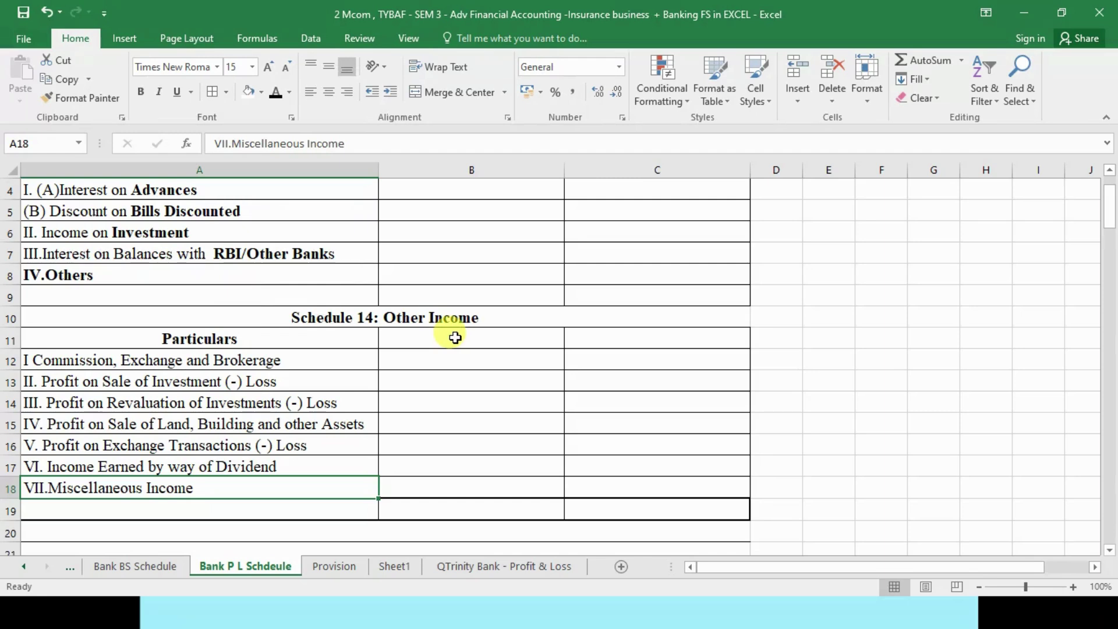
click(579, 604)
key(alt+Tab)
key(alt+Tab)
key(alt+Tab)
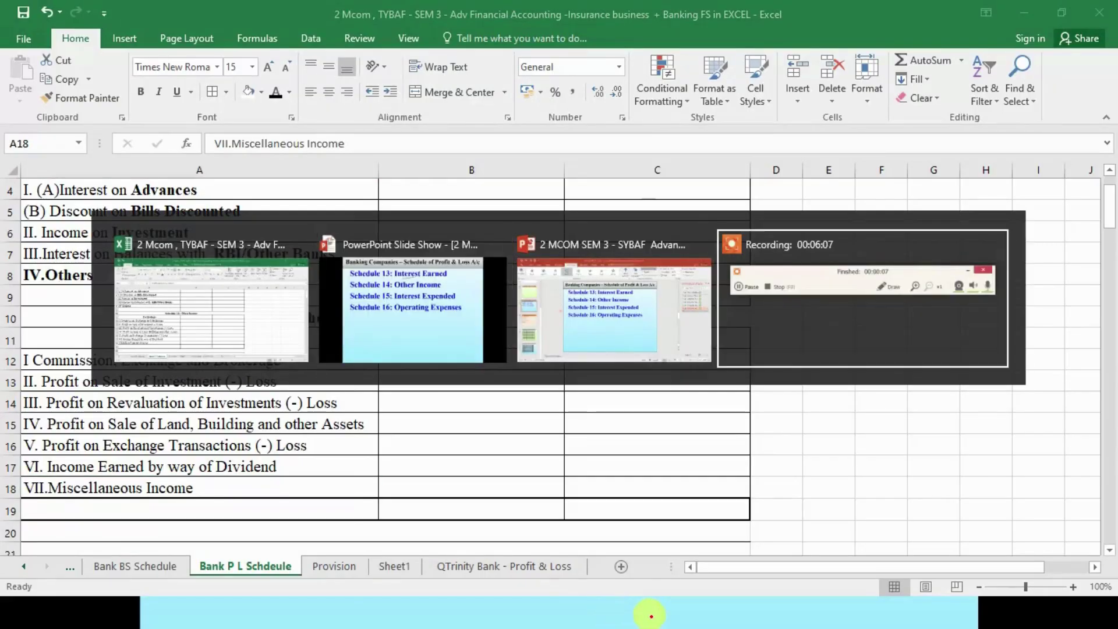
click(606, 596)
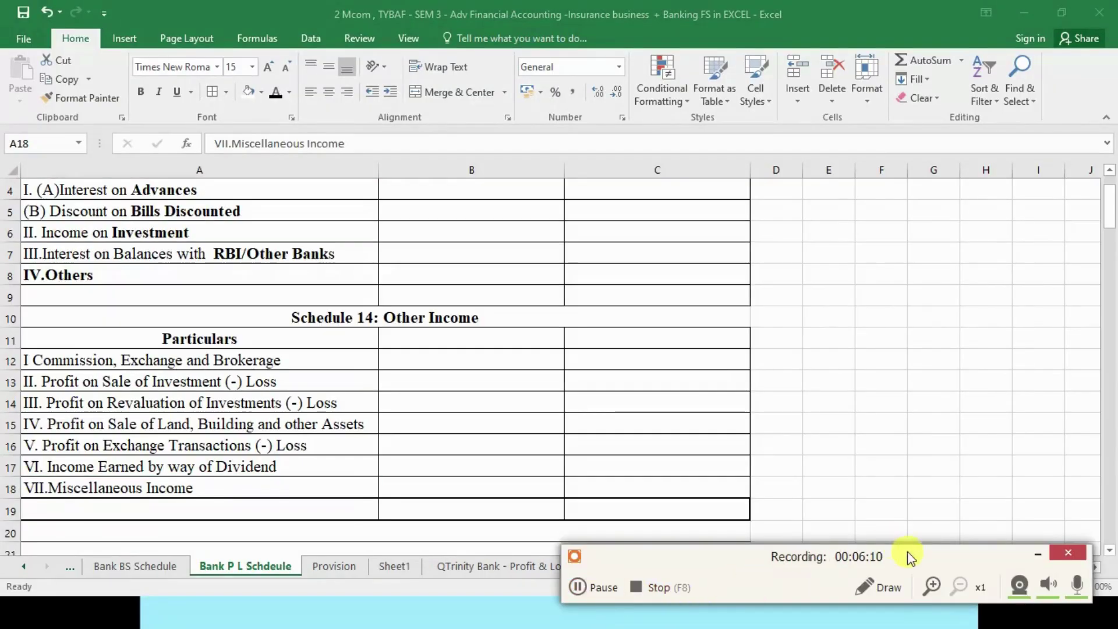
click(1037, 553)
Review the Schedule 14 other income items one by one, from Commission, Exchange and Brokerage through Miscellaneous Income
drag(106, 359, 99, 483)
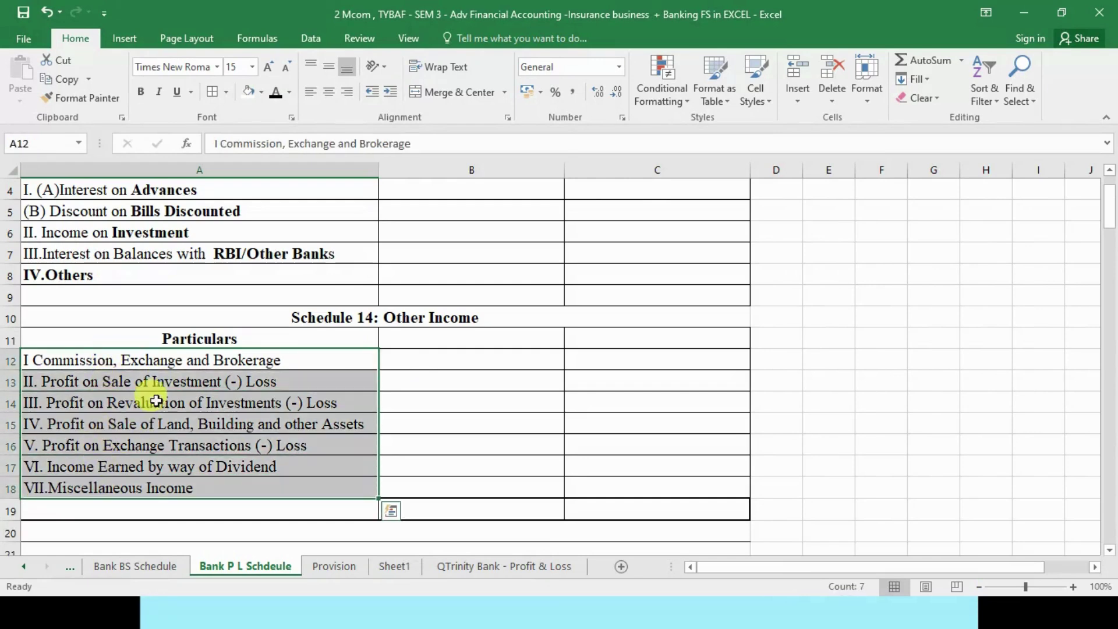
click(236, 361)
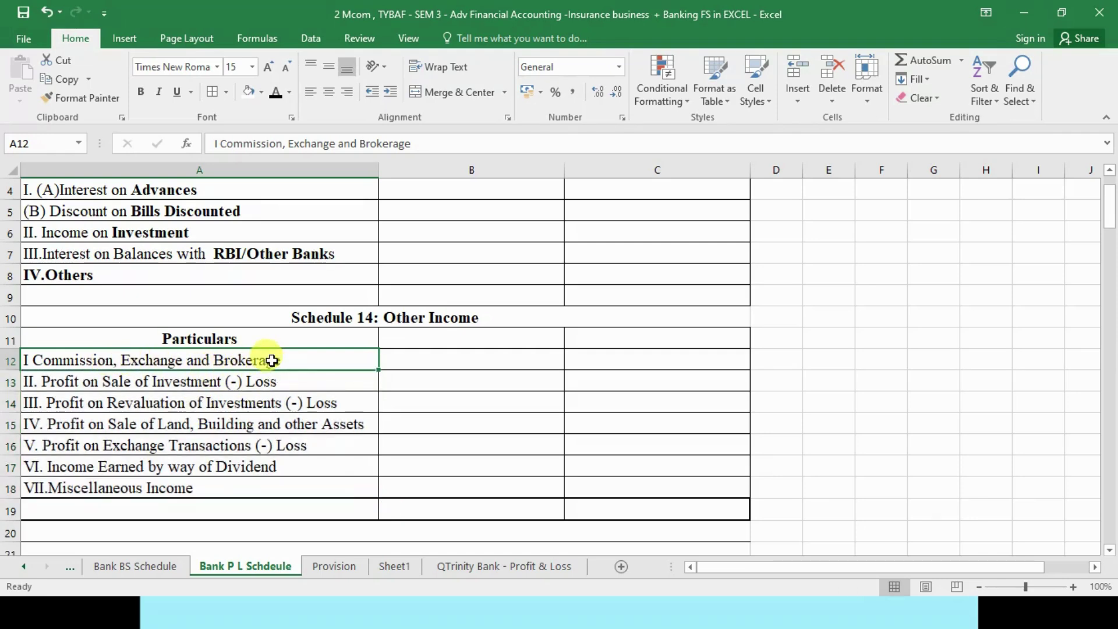
click(175, 378)
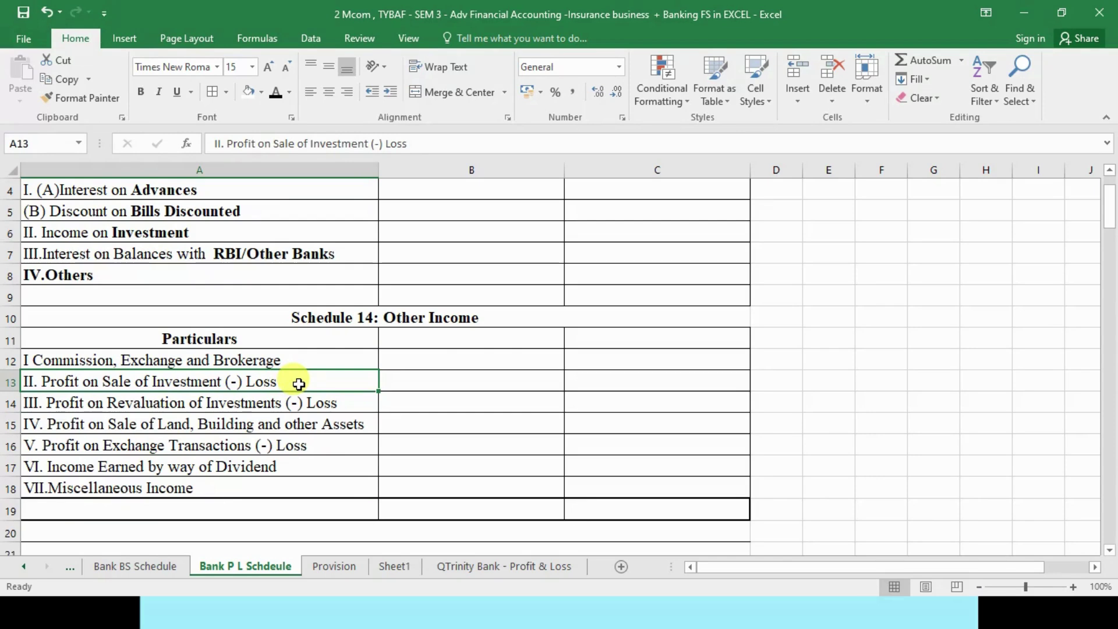
click(212, 402)
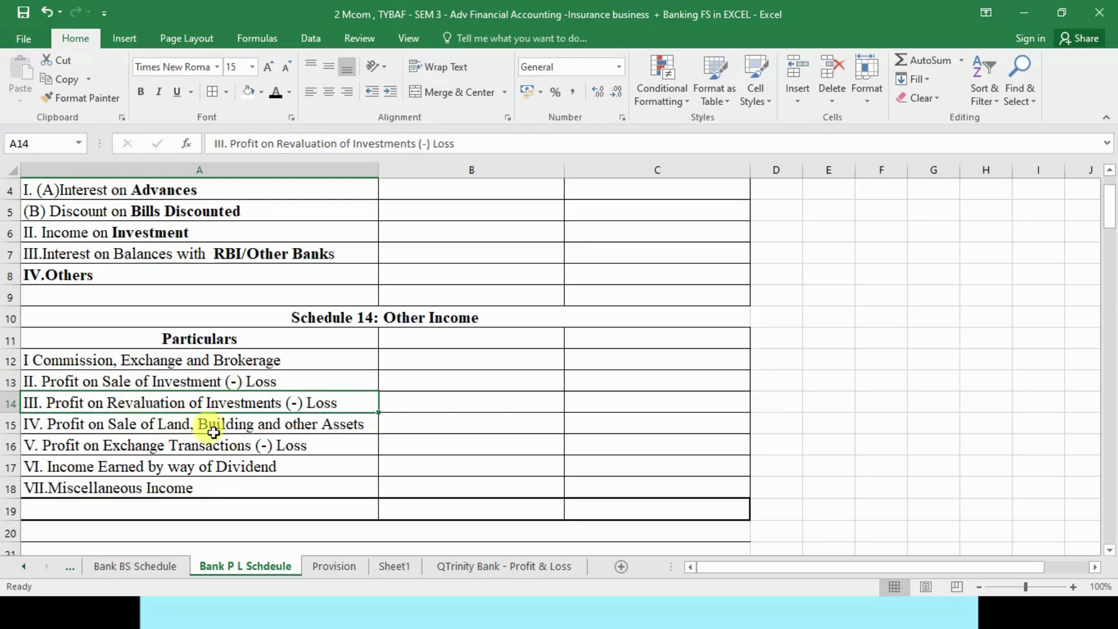
click(248, 424)
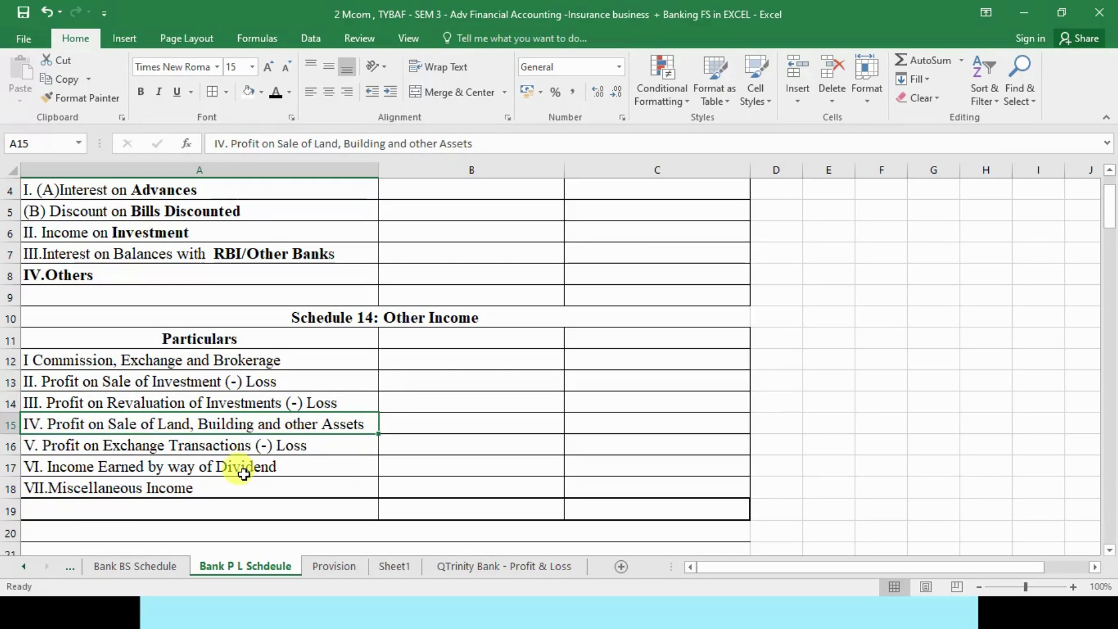
click(95, 452)
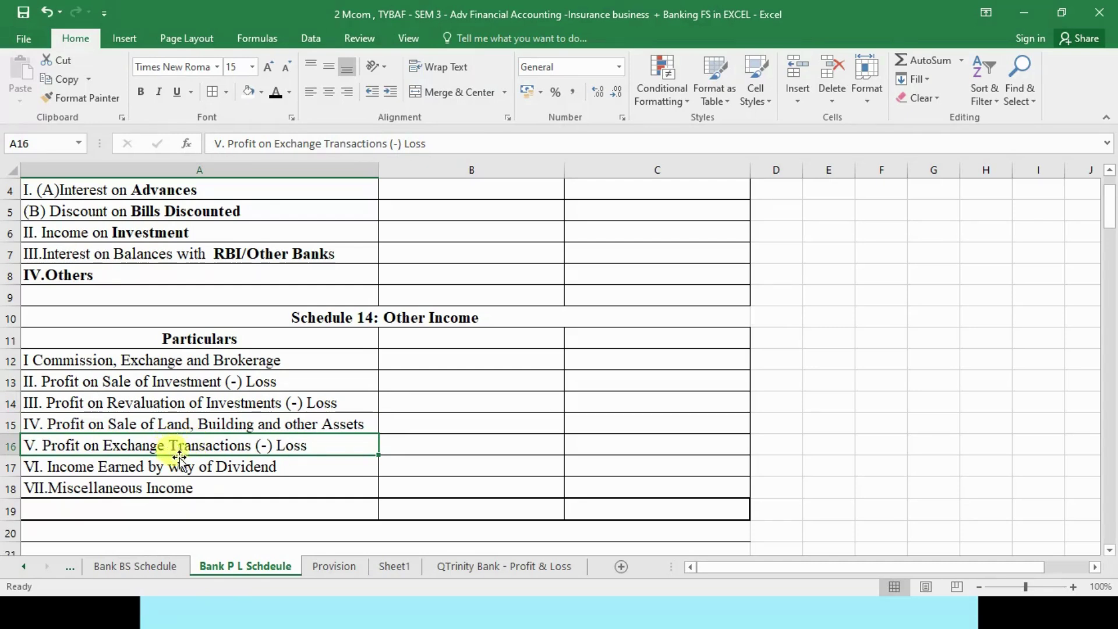
click(259, 472)
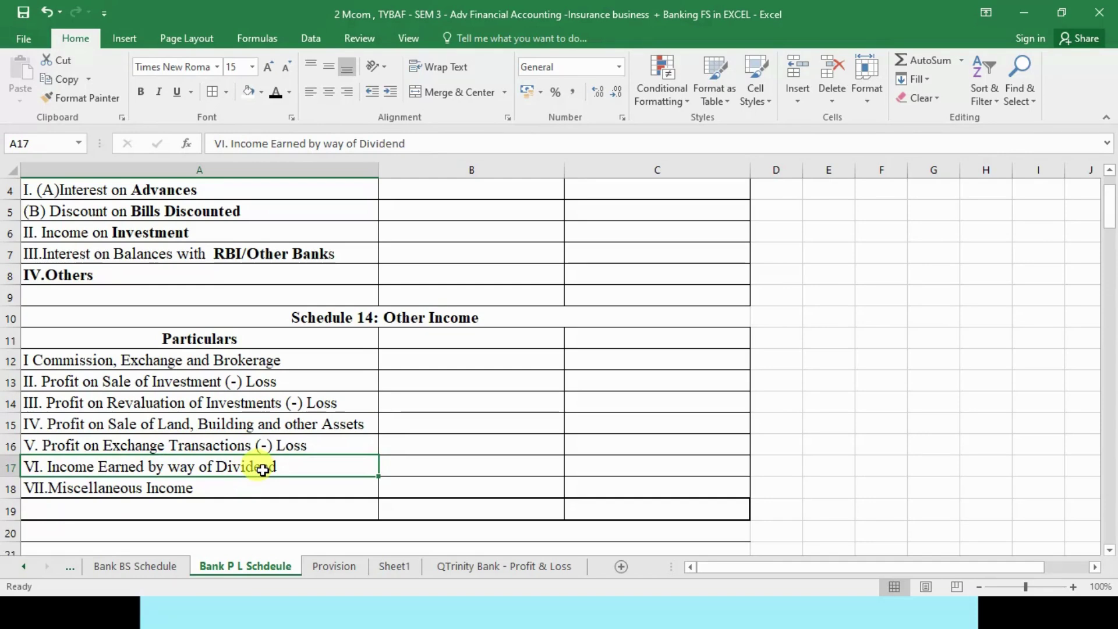
drag(251, 359, 241, 466)
click(96, 359)
click(130, 387)
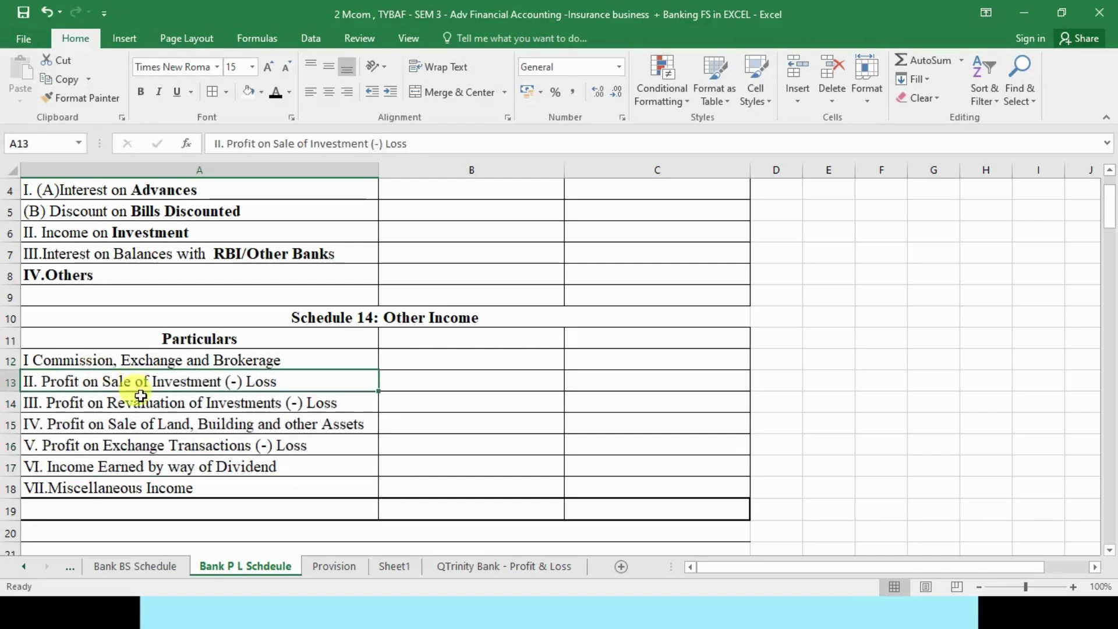
click(168, 465)
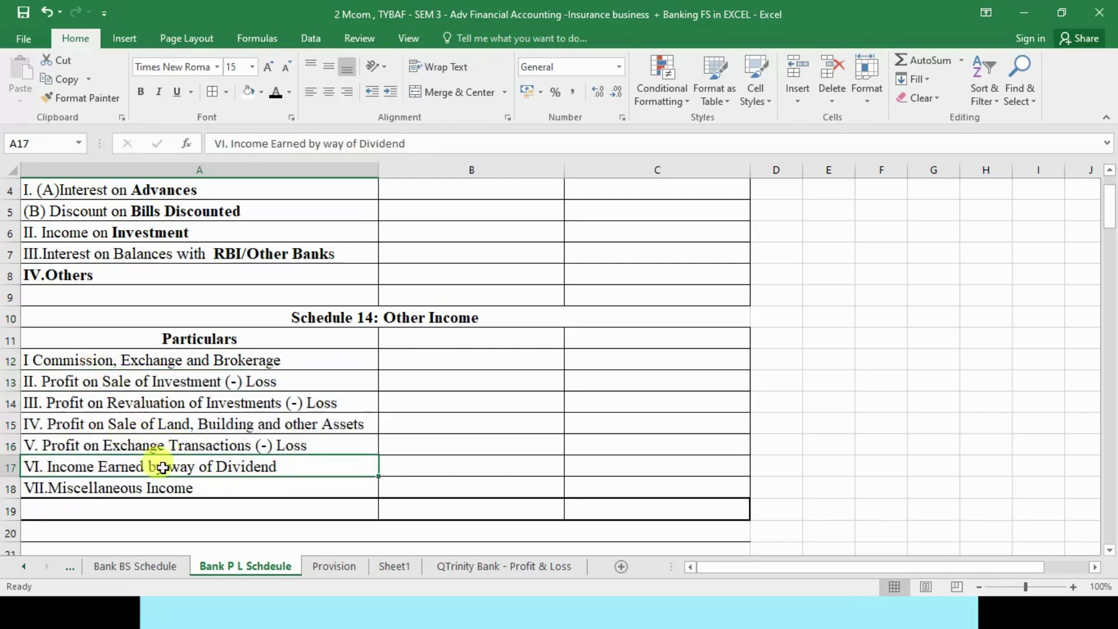
click(159, 492)
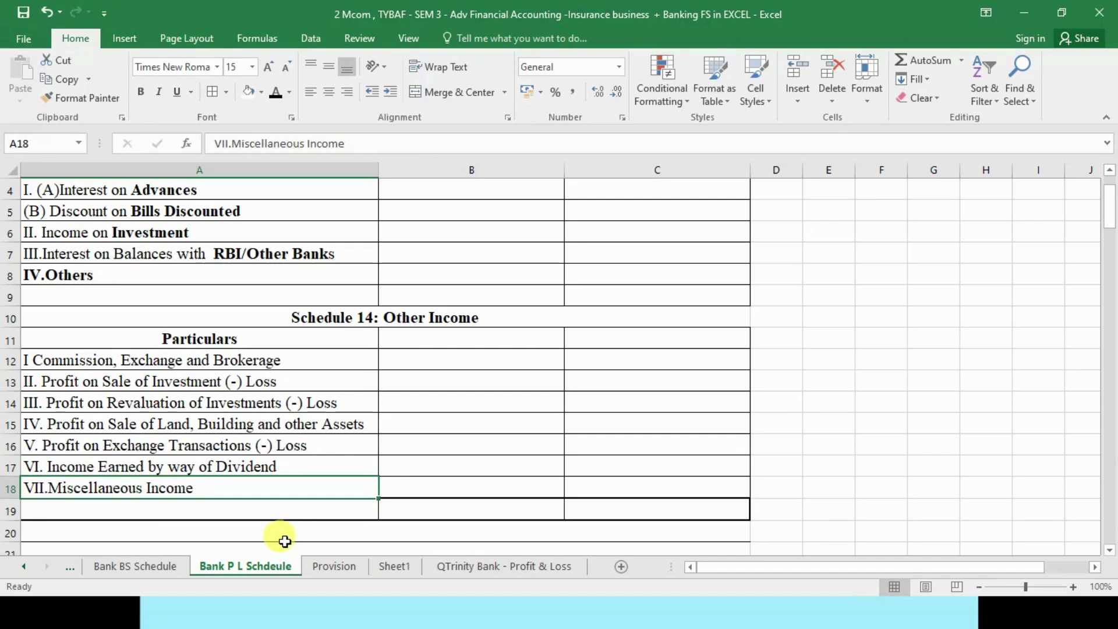
Compare the interest items listed under Schedule 13 with the other income items listed under Schedule 14
click(469, 319)
scroll(524, 416, up, 1)
scroll(528, 418, up, 1)
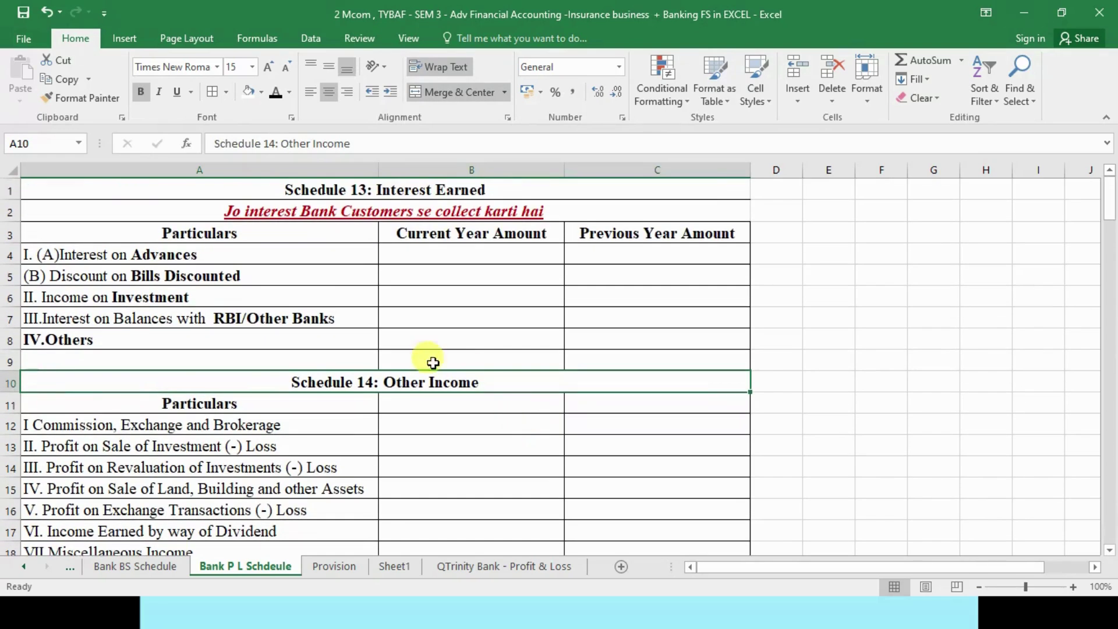
click(194, 254)
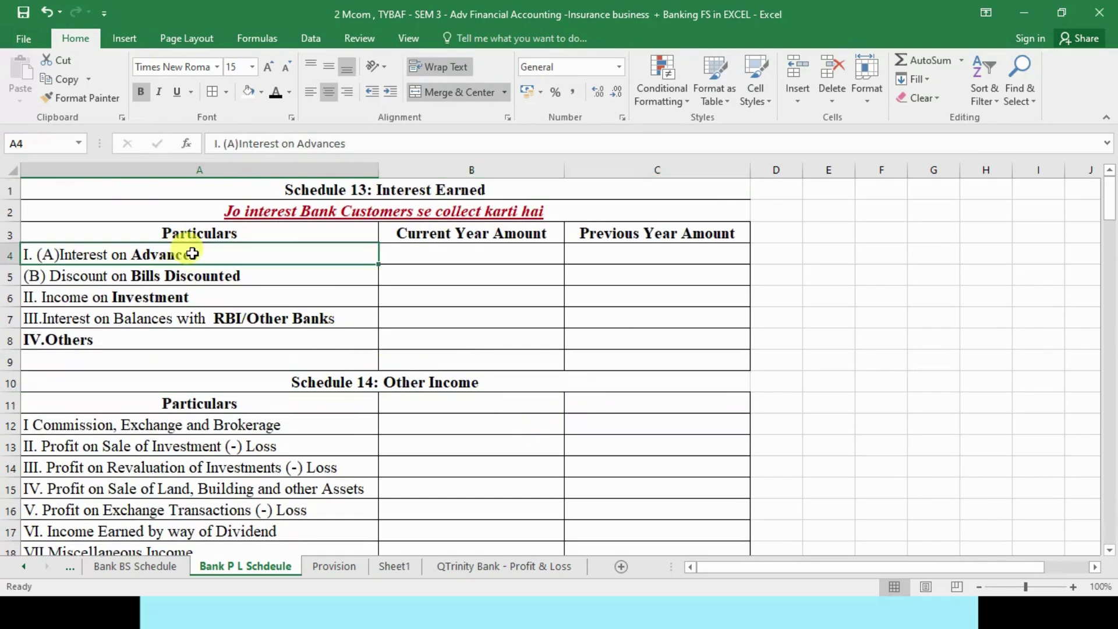
click(238, 280)
click(182, 296)
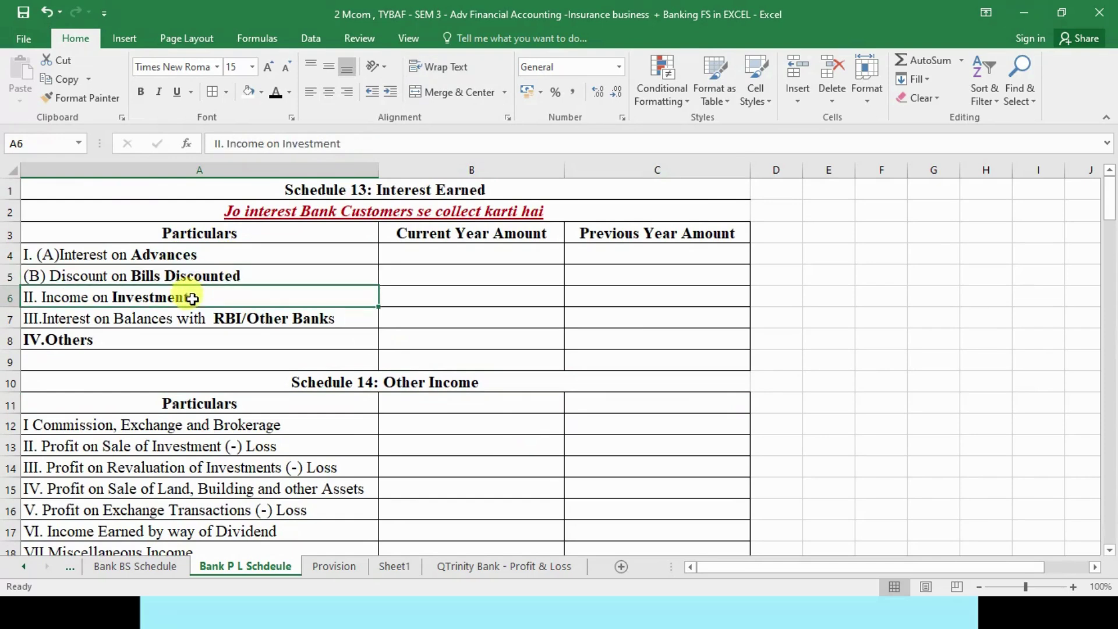
click(271, 320)
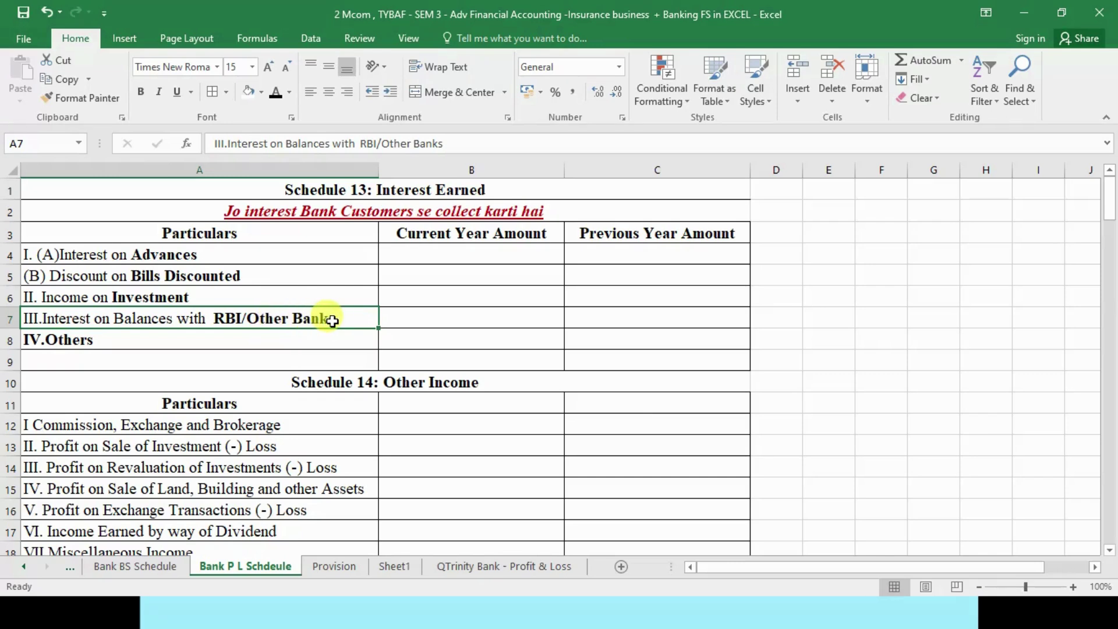
click(373, 382)
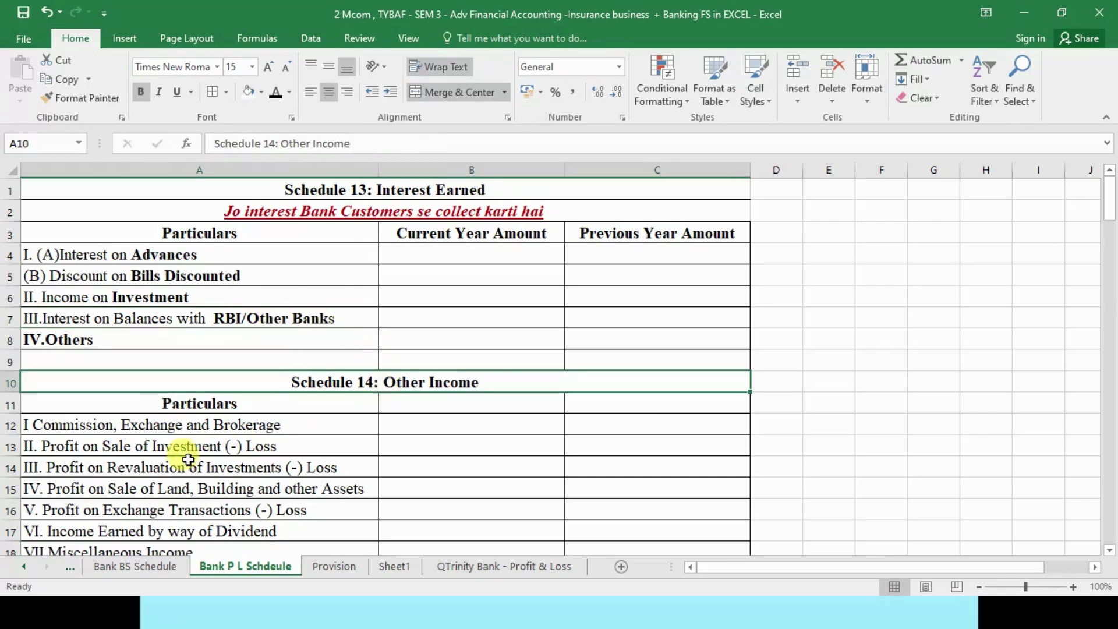
click(162, 432)
click(194, 447)
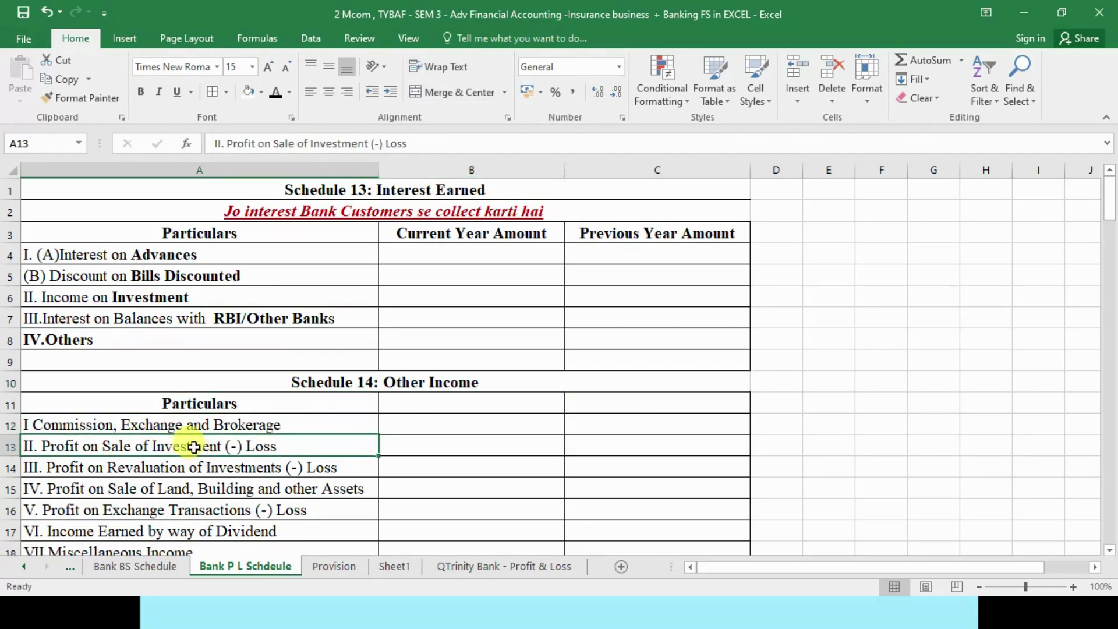
click(208, 492)
click(179, 514)
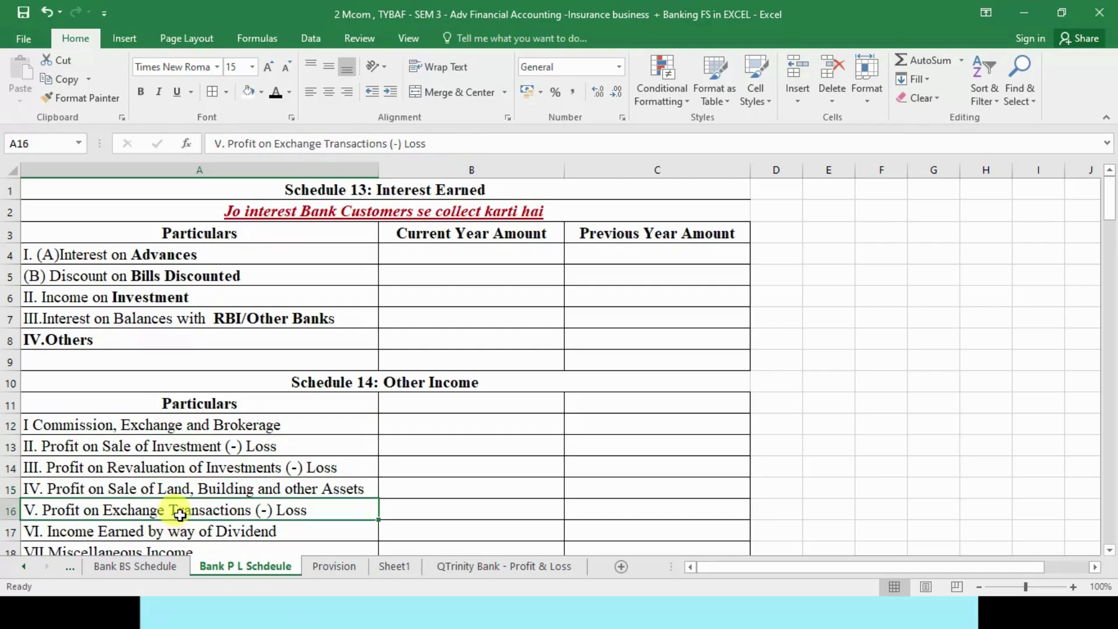
click(191, 534)
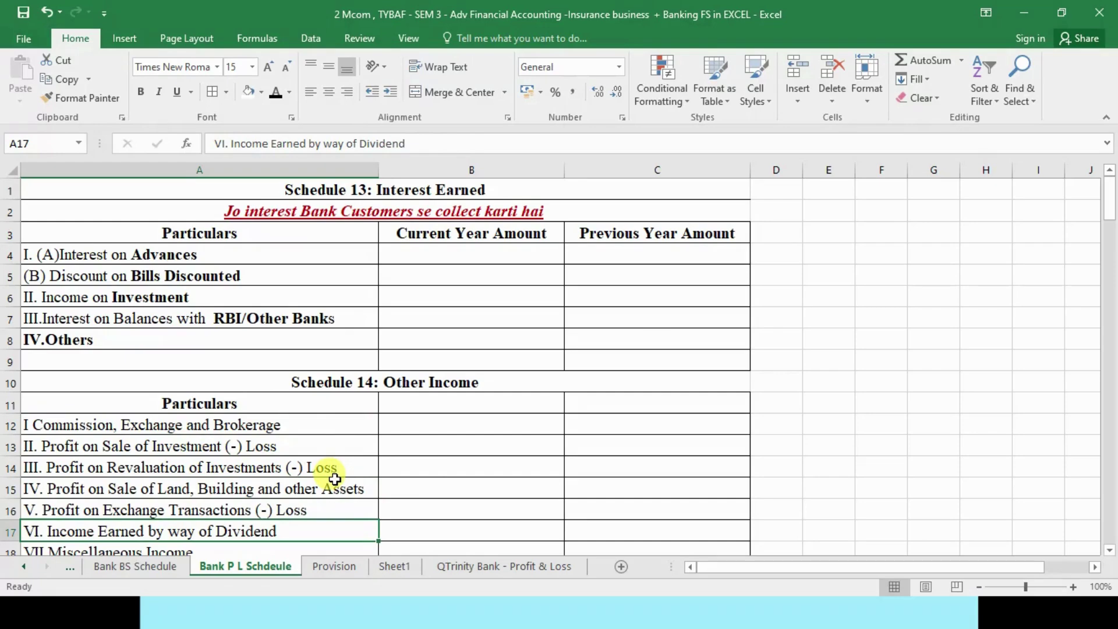
drag(487, 186, 507, 390)
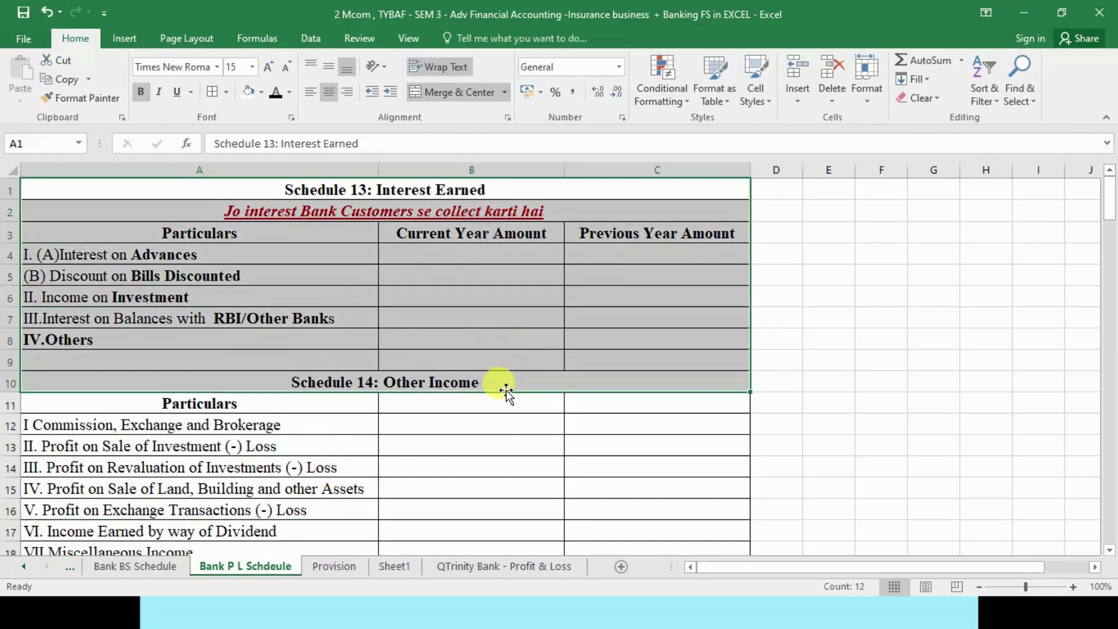
Apply black font colour to the hidden Schedule 15 heading in row 20 and dark red to the note in row 21
scroll(505, 390, down, 5)
drag(429, 277, 438, 304)
click(275, 92)
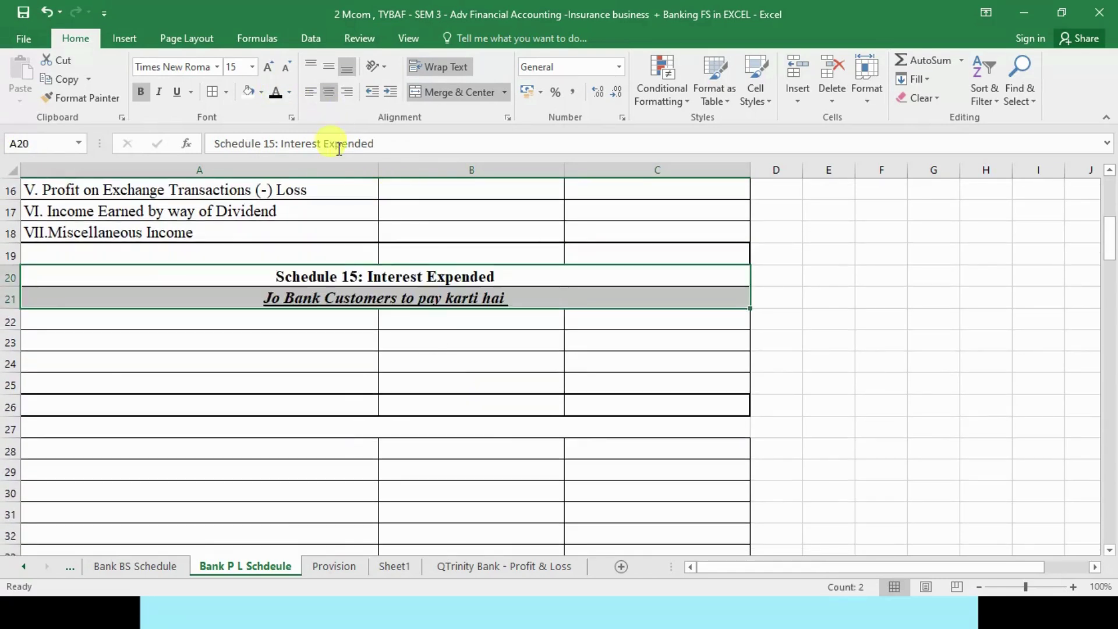
click(292, 297)
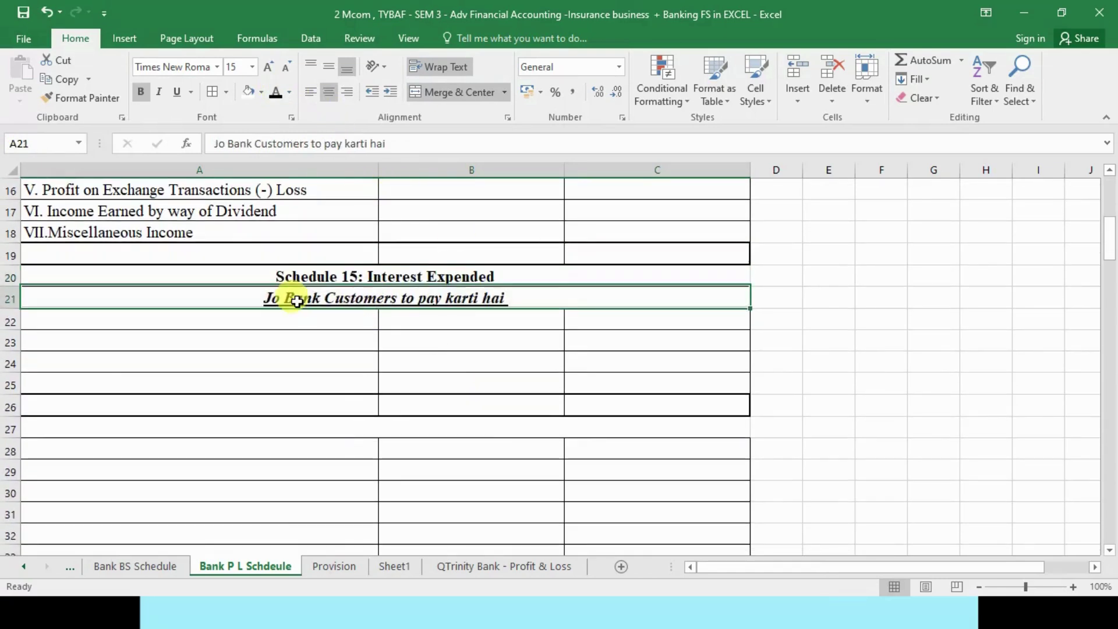
click(289, 92)
click(274, 239)
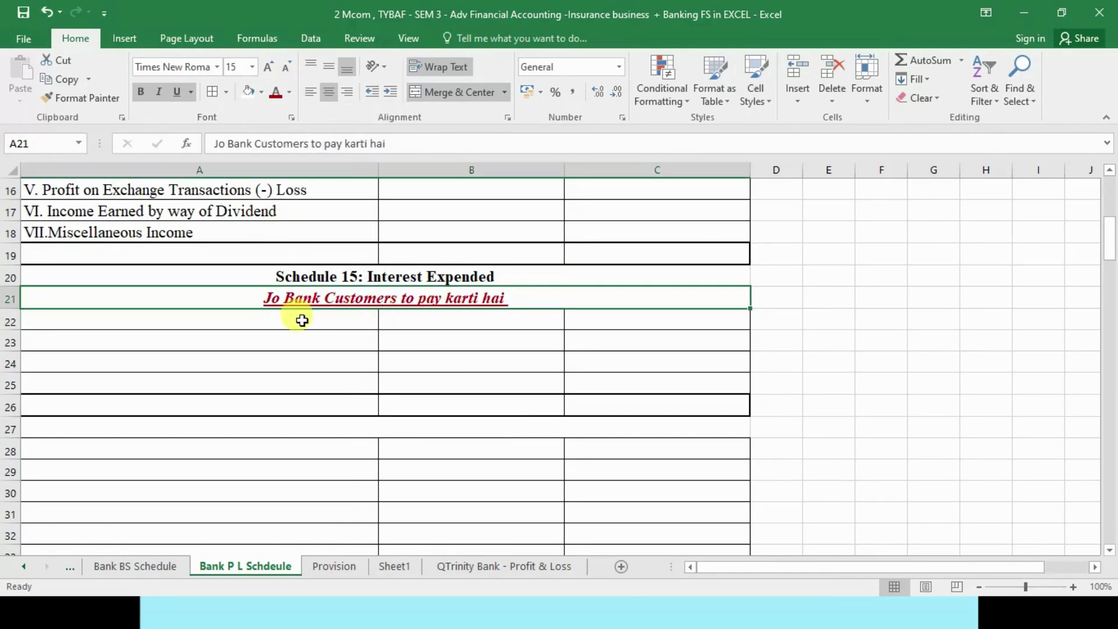
Replace the word "to" with "ko" in the row 21 note so it reads "Jo Bank Customers ko pay karti hai"
double_click(418, 299)
key(shift+Left)
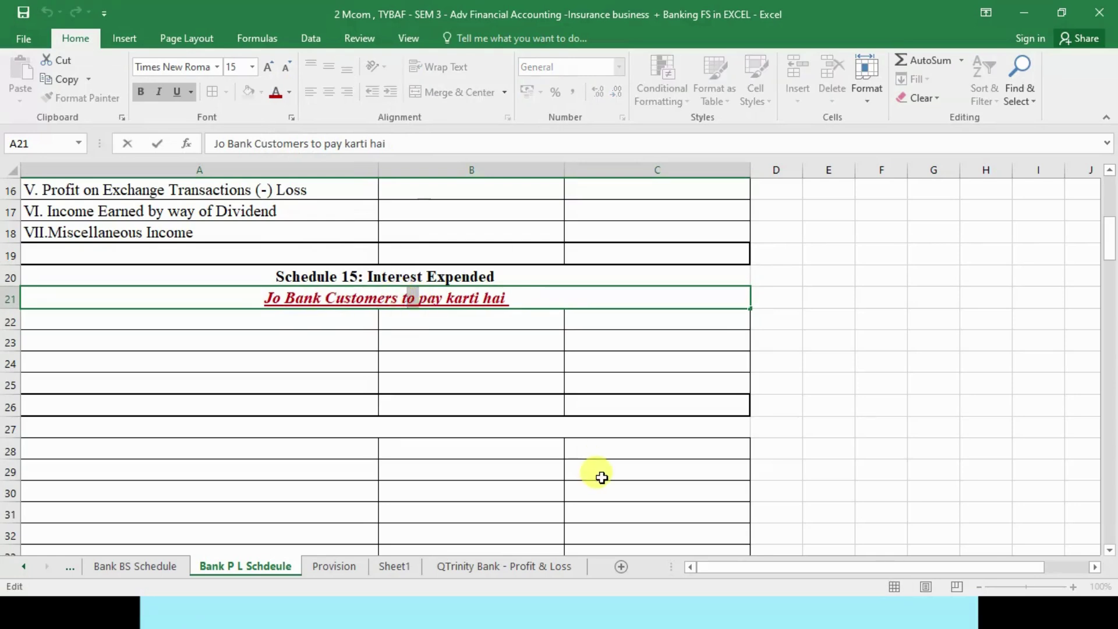
key(BackSpace)
key(BackSpace)
key(BackSpace)
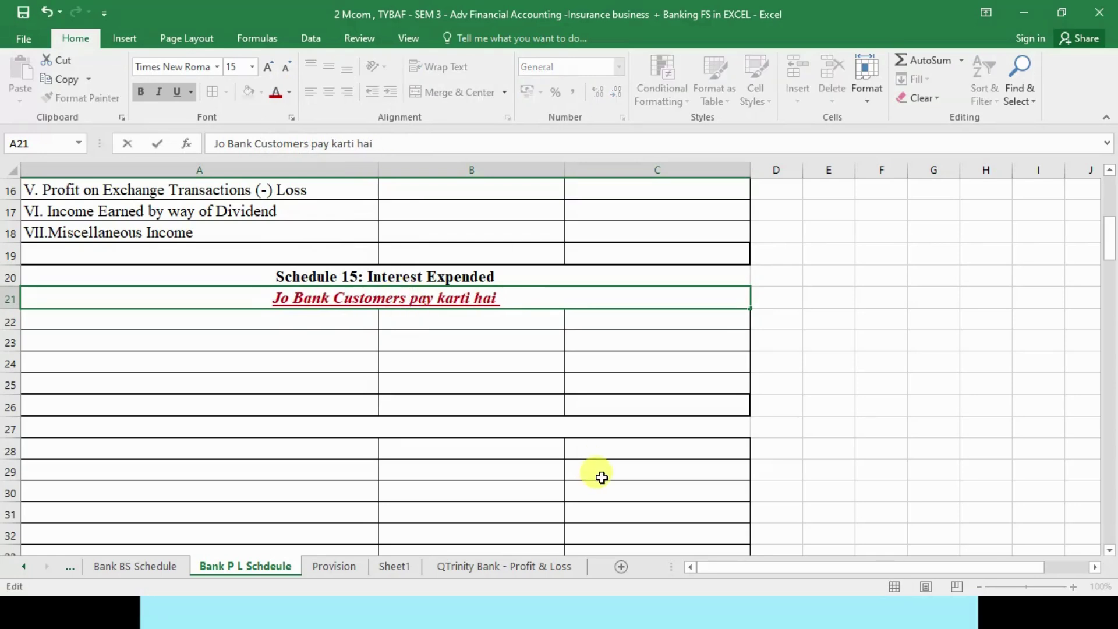
text(ko)
key(Return)
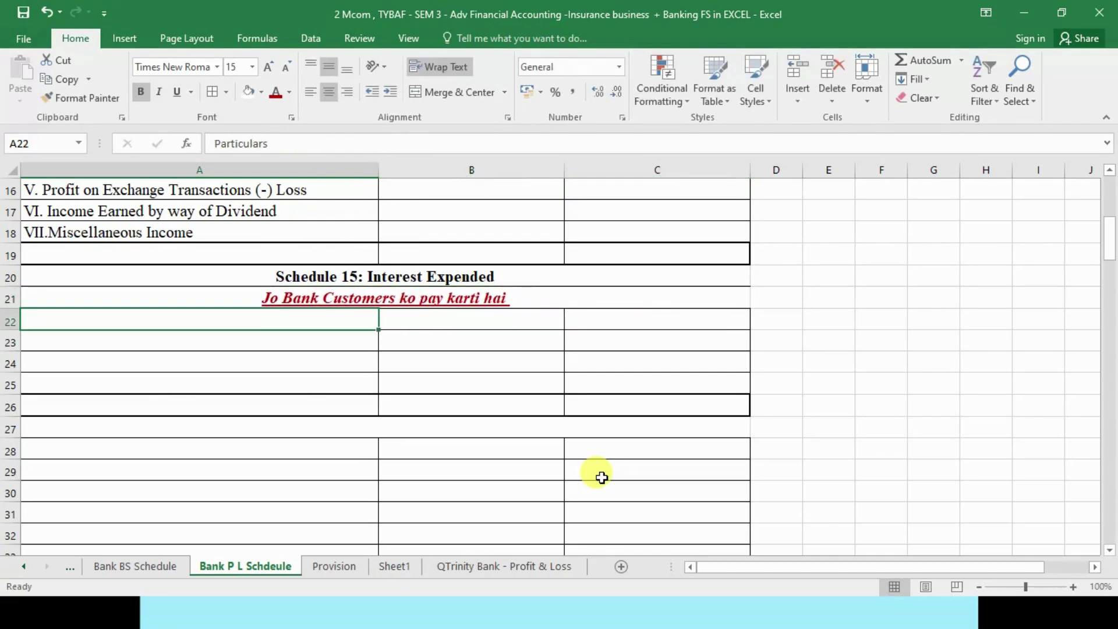
Compare the customer interest note under the Schedule 13 heading with the note under the Schedule 15 heading
scroll(602, 477, up, 5)
scroll(600, 476, down, 1)
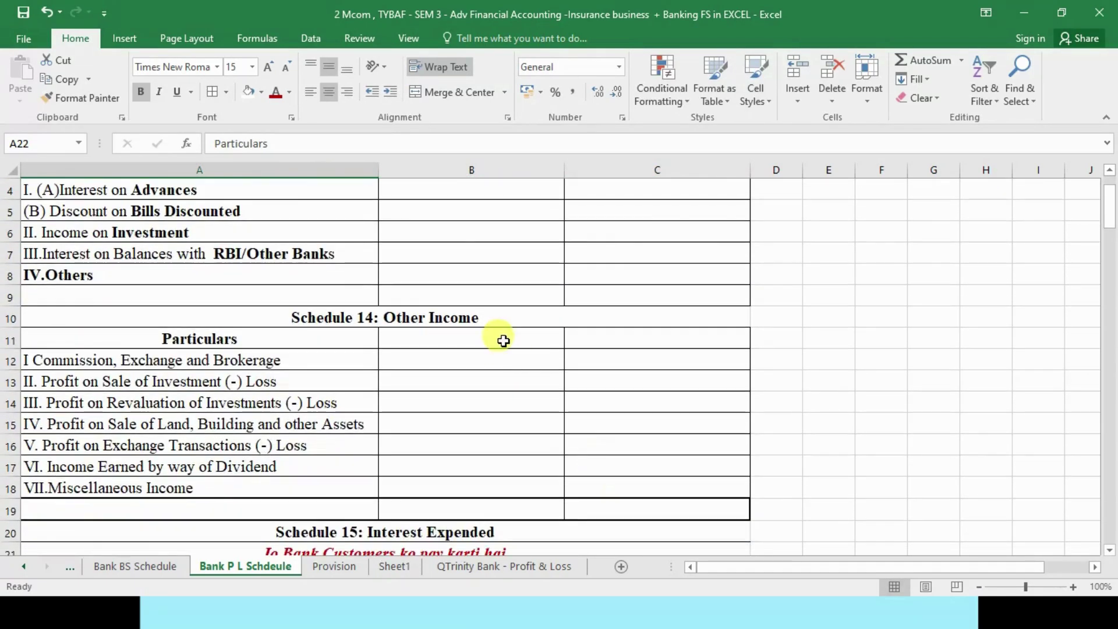
scroll(479, 262, up, 1)
double_click(480, 211)
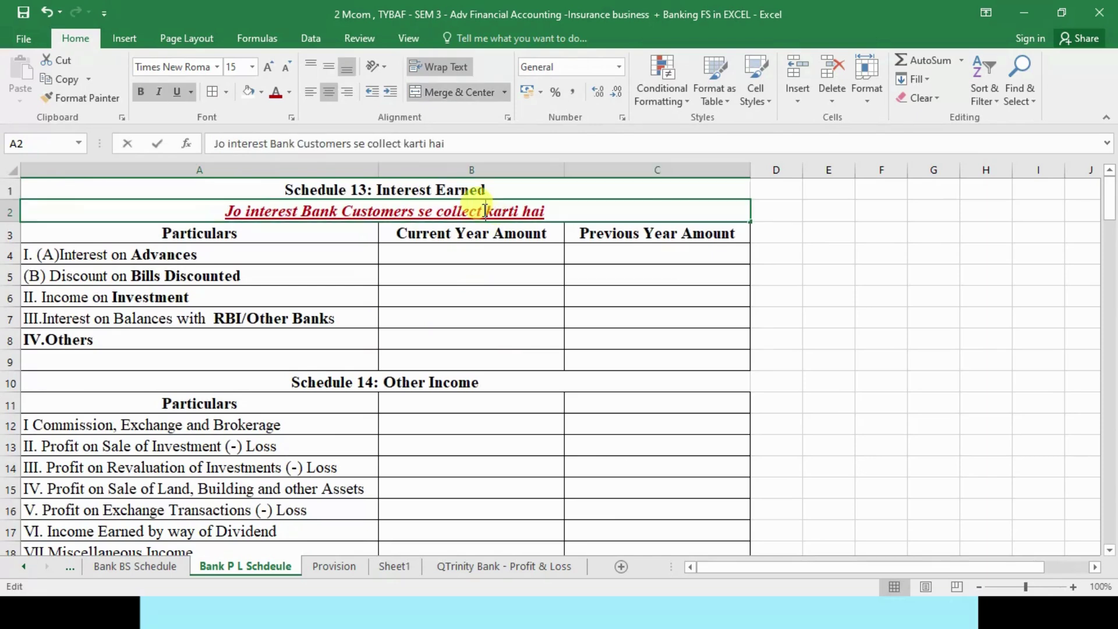
drag(460, 211, 444, 211)
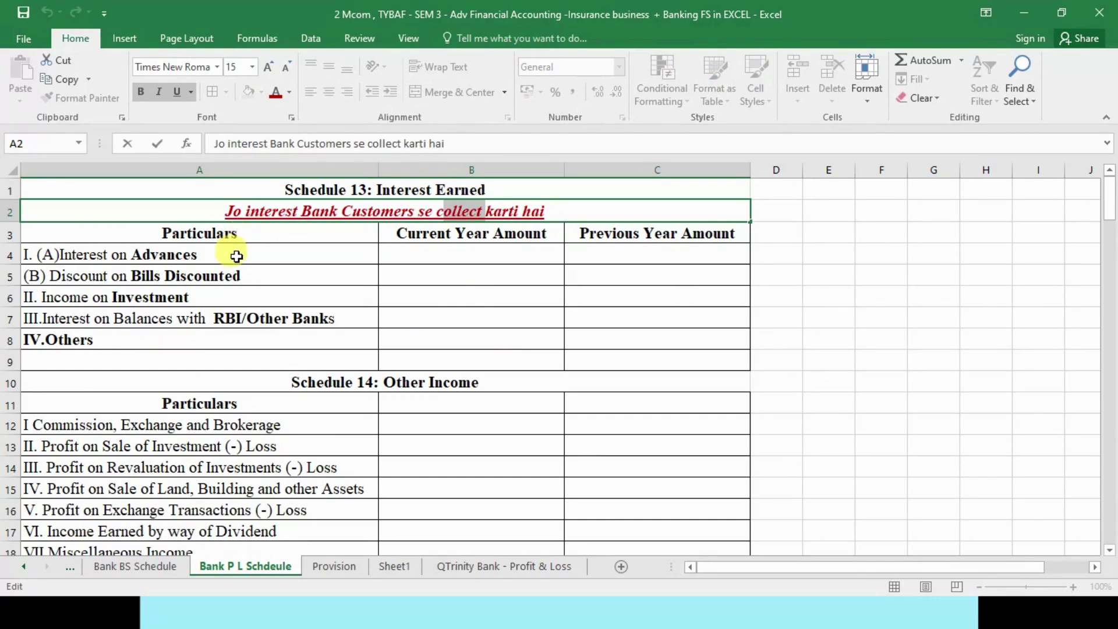
key(Escape)
scroll(402, 296, down, 5)
click(445, 283)
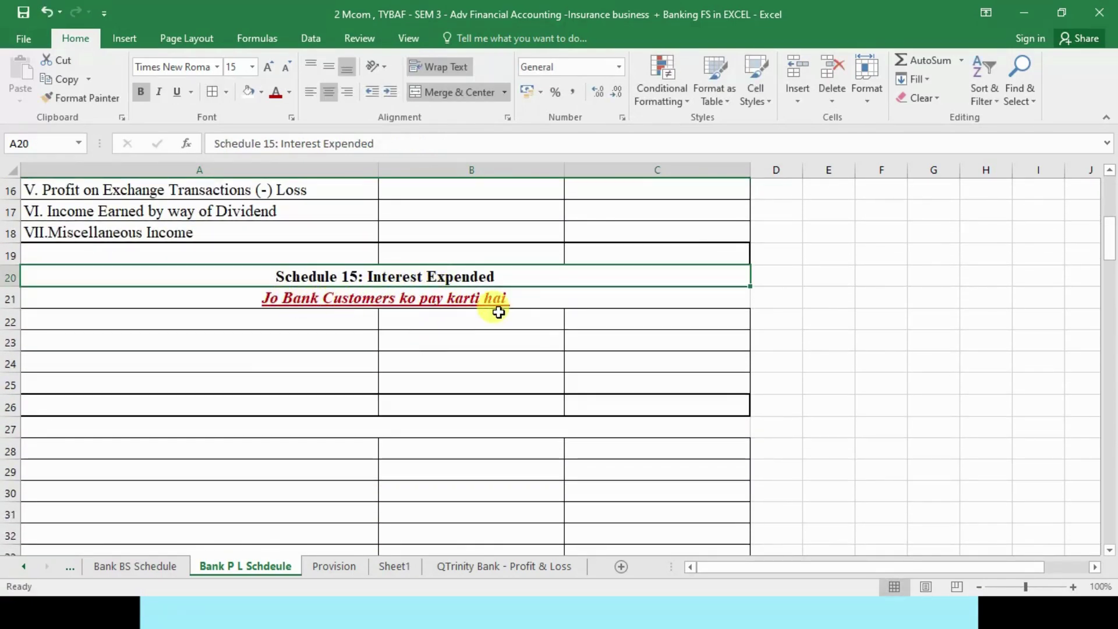
click(343, 322)
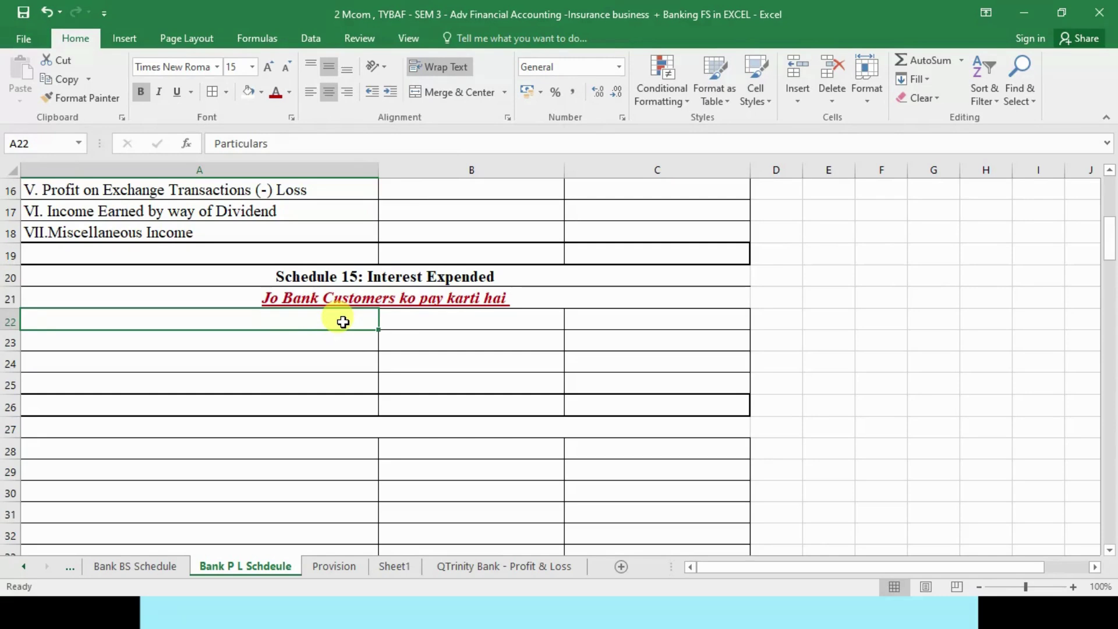
Apply black font colour to the hidden Schedule 15 column headings in row 22 and the "I. Interest on Deposits" entry in row 23
click(290, 92)
click(276, 149)
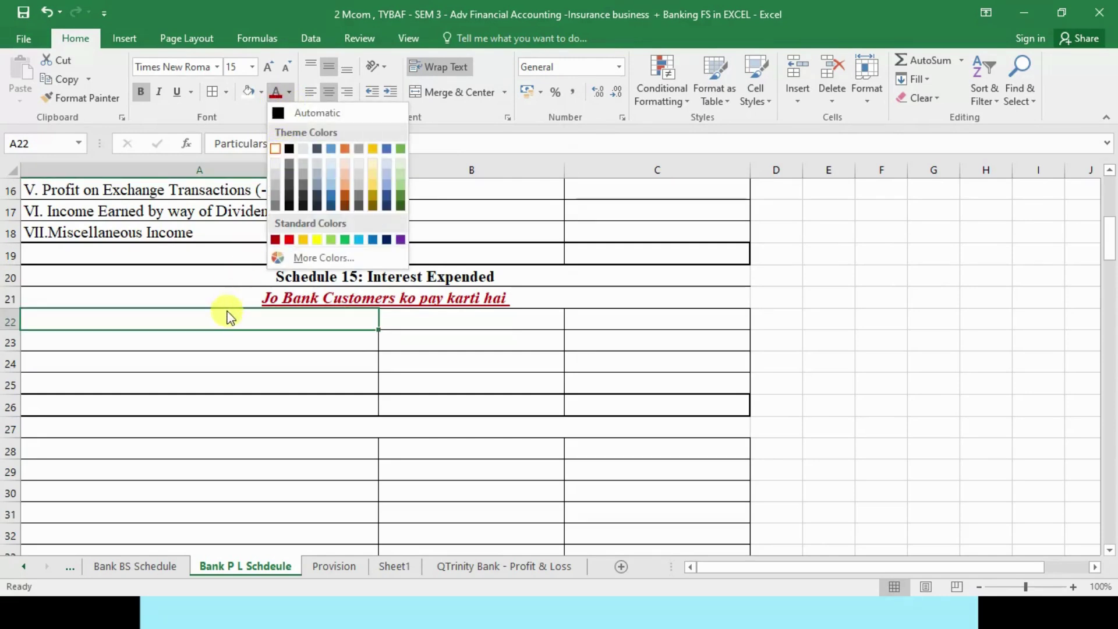
drag(359, 315, 632, 345)
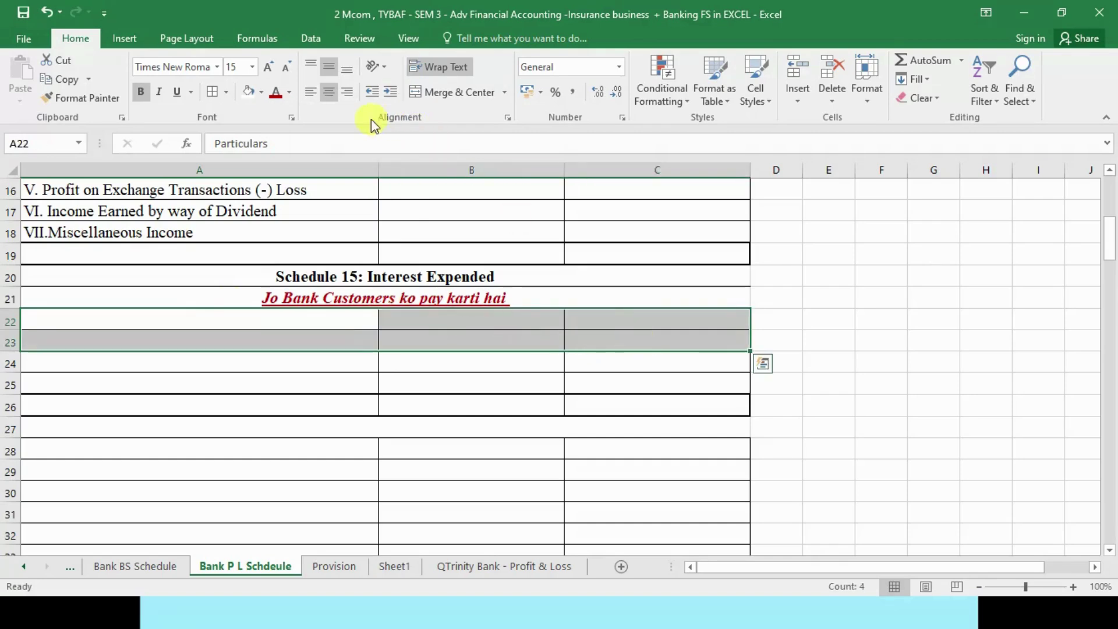
click(289, 92)
click(282, 135)
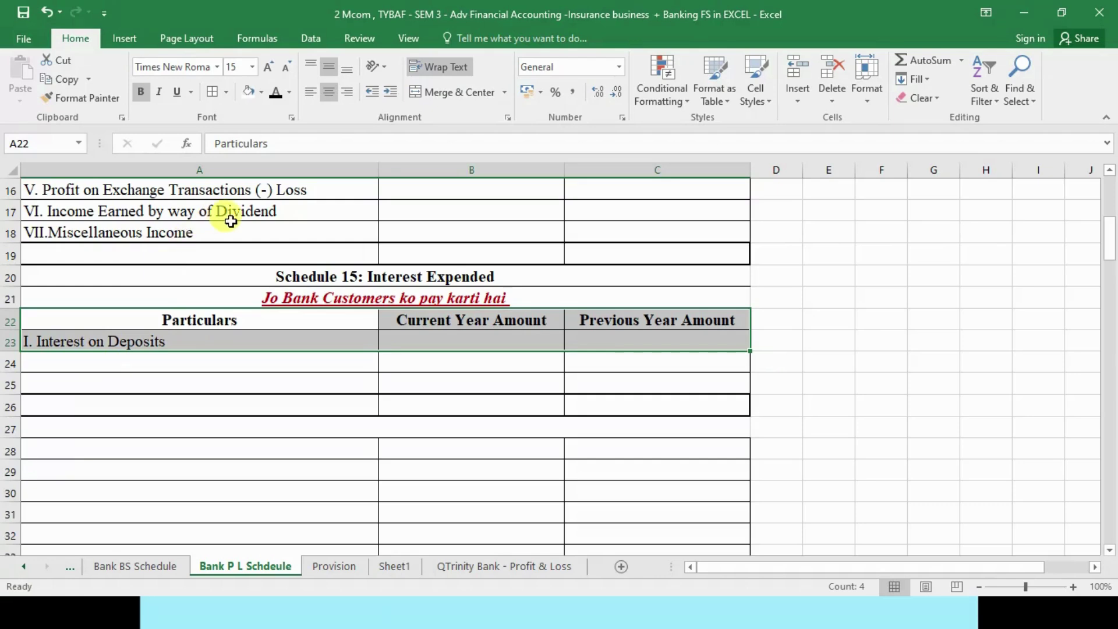
Check the RBI/Other Banks item under Schedule 13 and apply black font colour to "II. Interest Paid to RBI and other Banks" in row 24
scroll(231, 222, up, 1)
scroll(230, 221, up, 3)
click(241, 260)
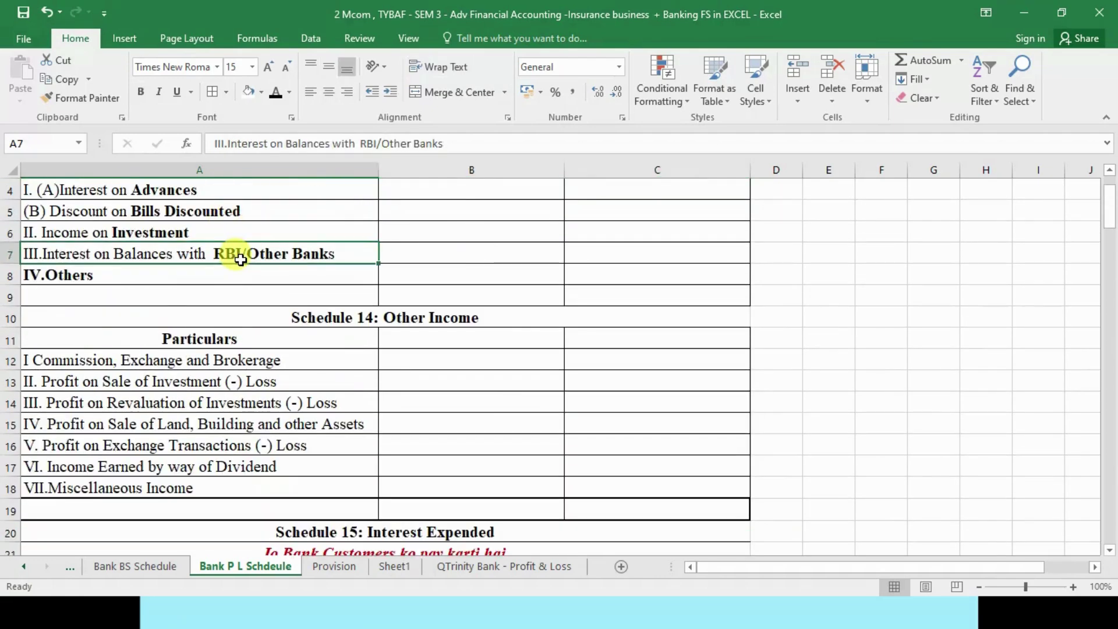
scroll(240, 260, down, 4)
click(197, 357)
click(197, 358)
text(II. Interest Paid to RBI and other Banks)
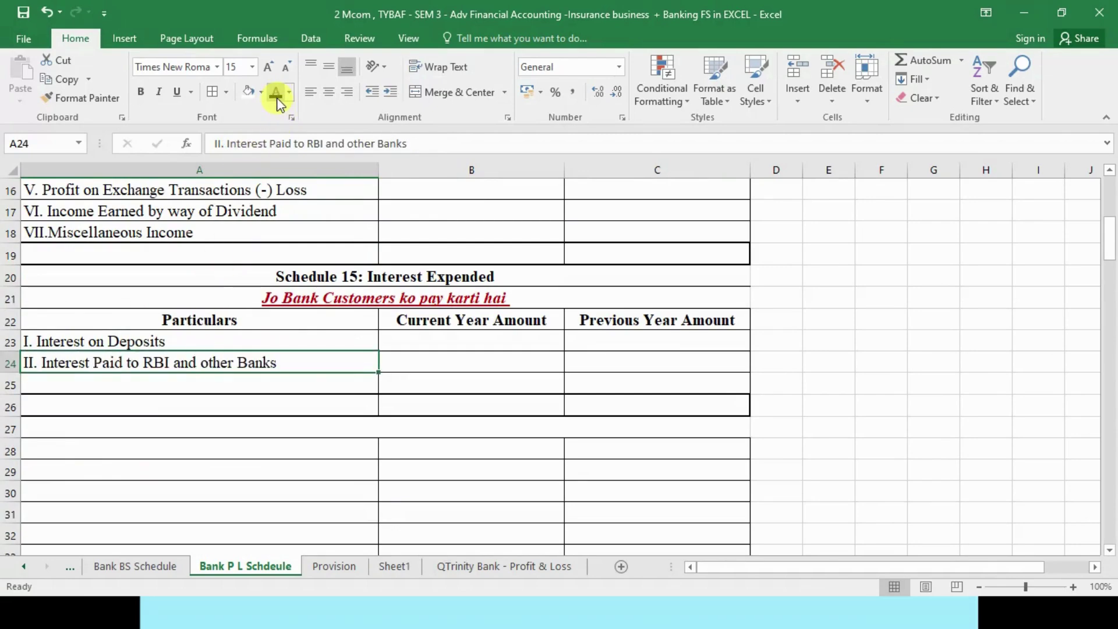
Revisit Schedule 13's interest on balances item and apply black font colour to the hidden "III. Others" entry in row 25
scroll(279, 295, up, 5)
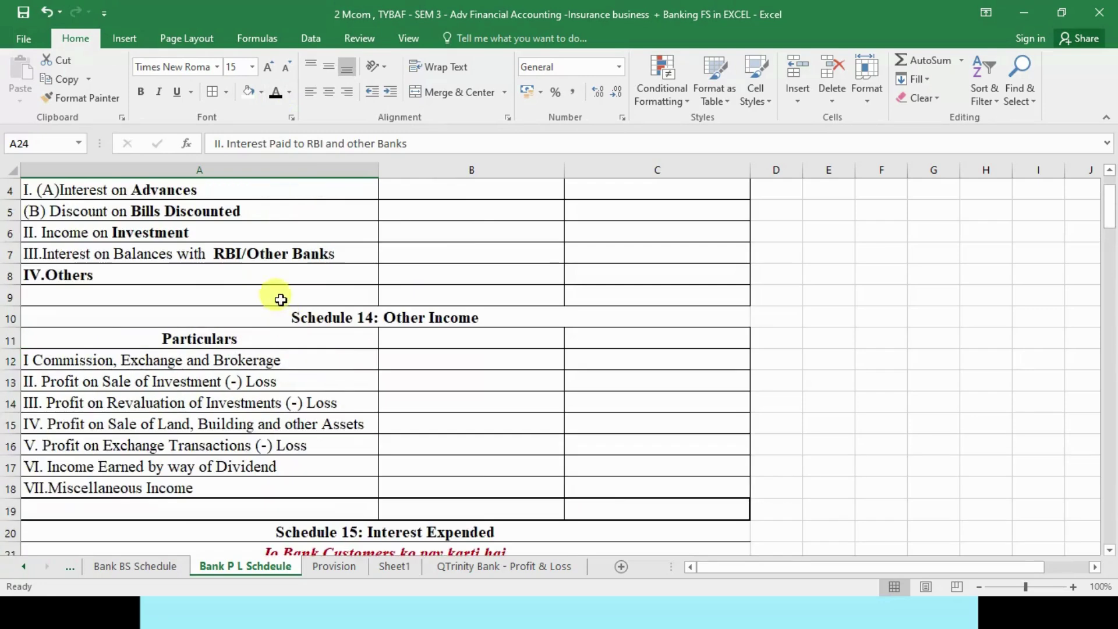
click(233, 319)
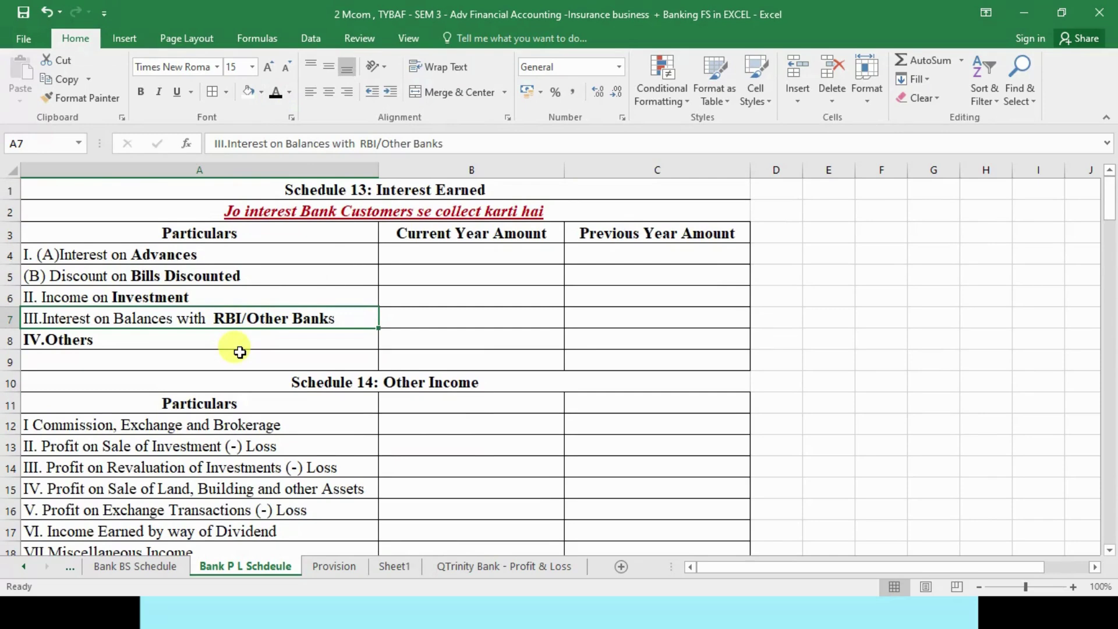
scroll(253, 367, down, 6)
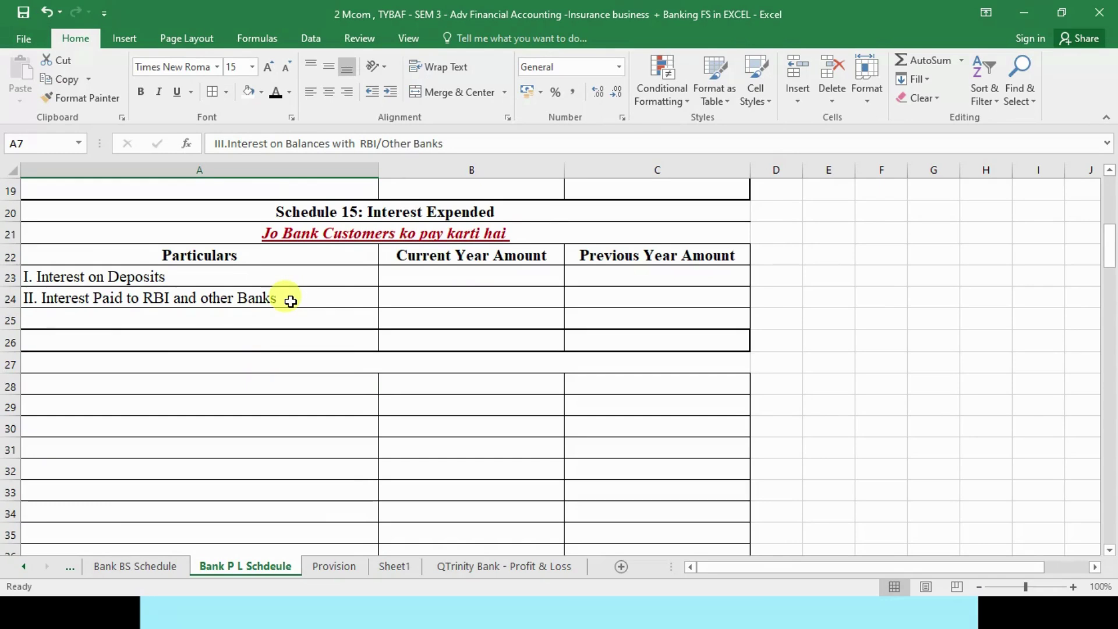
click(132, 315)
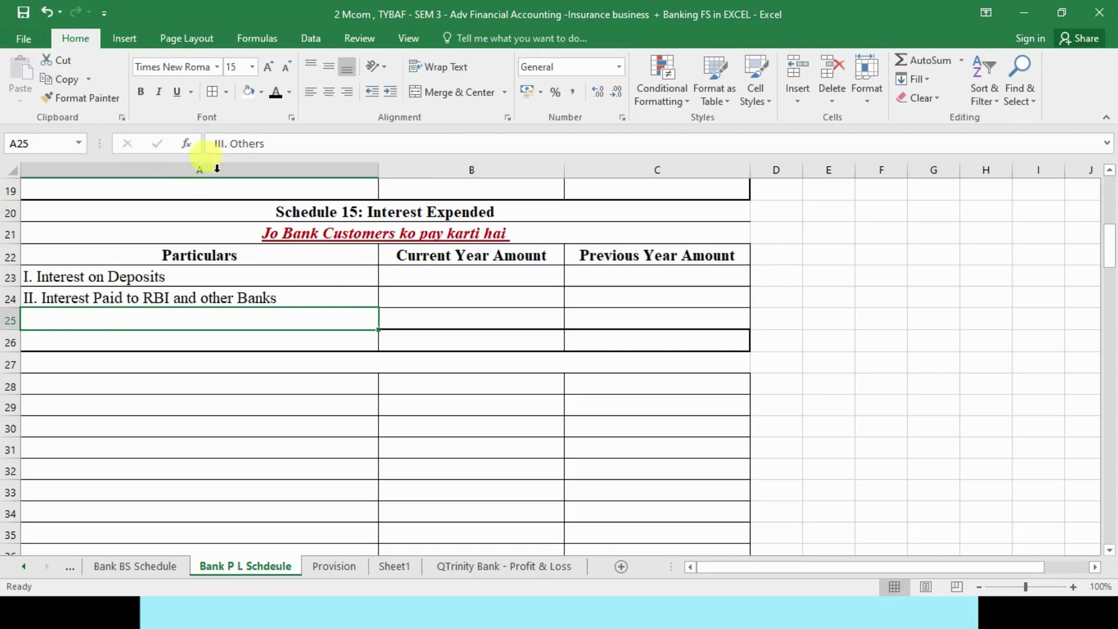
click(276, 92)
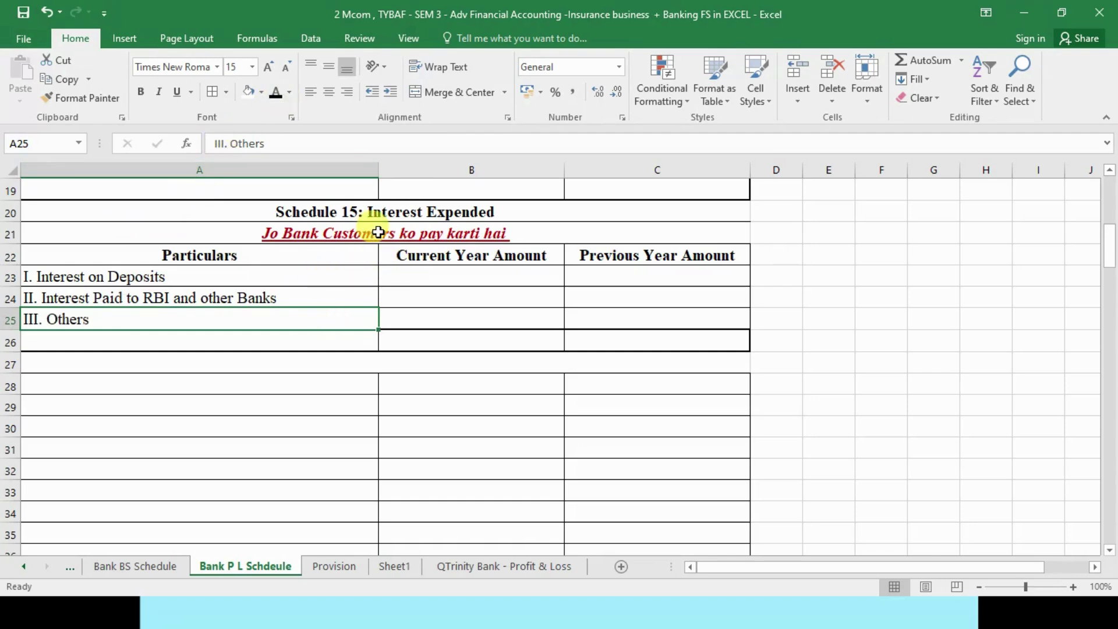
Highlight the word "Deposits" in the row 23 entry to review it, leaving the text as it is
double_click(159, 279)
double_click(159, 279)
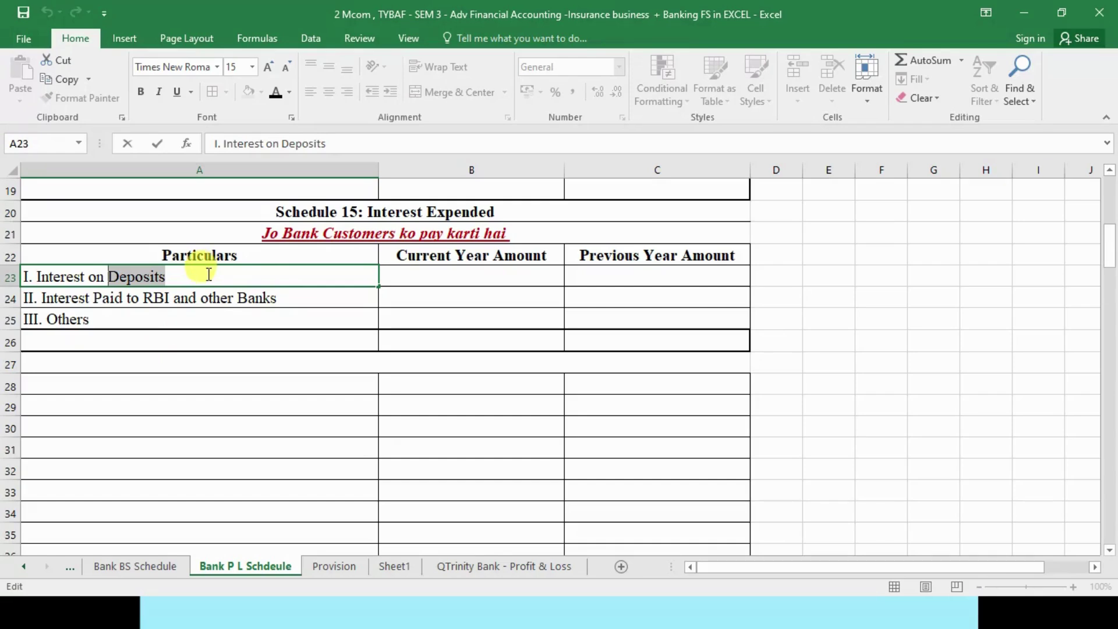
click(399, 347)
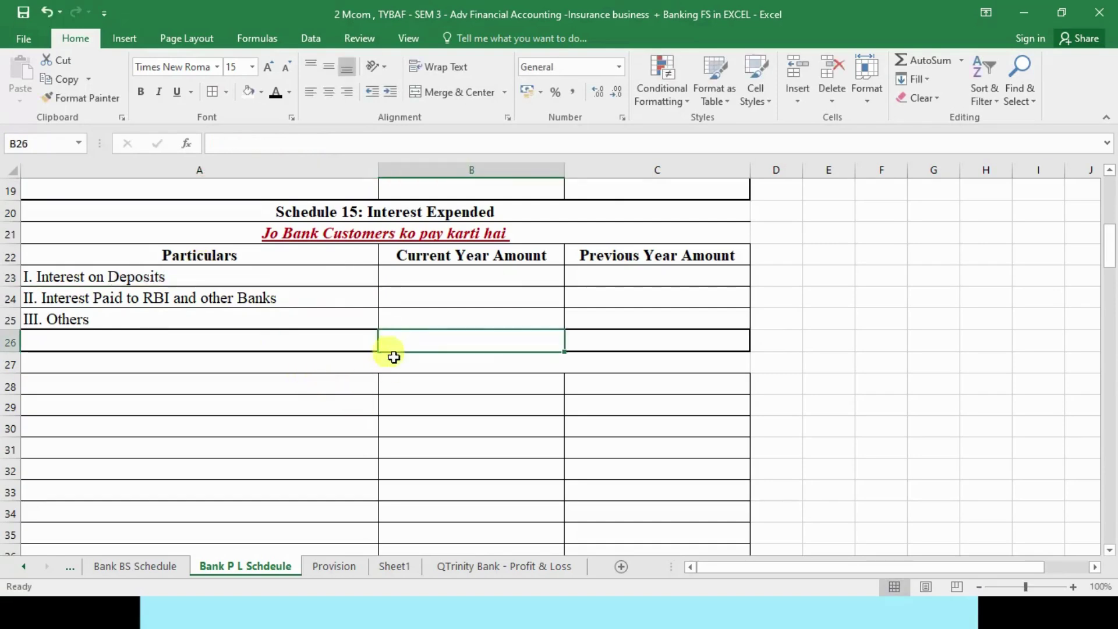
Apply black font colour to the hidden Total label, Schedule 16 heading, column headings and expense items I to XI in rows 26 to 39
drag(324, 349, 565, 361)
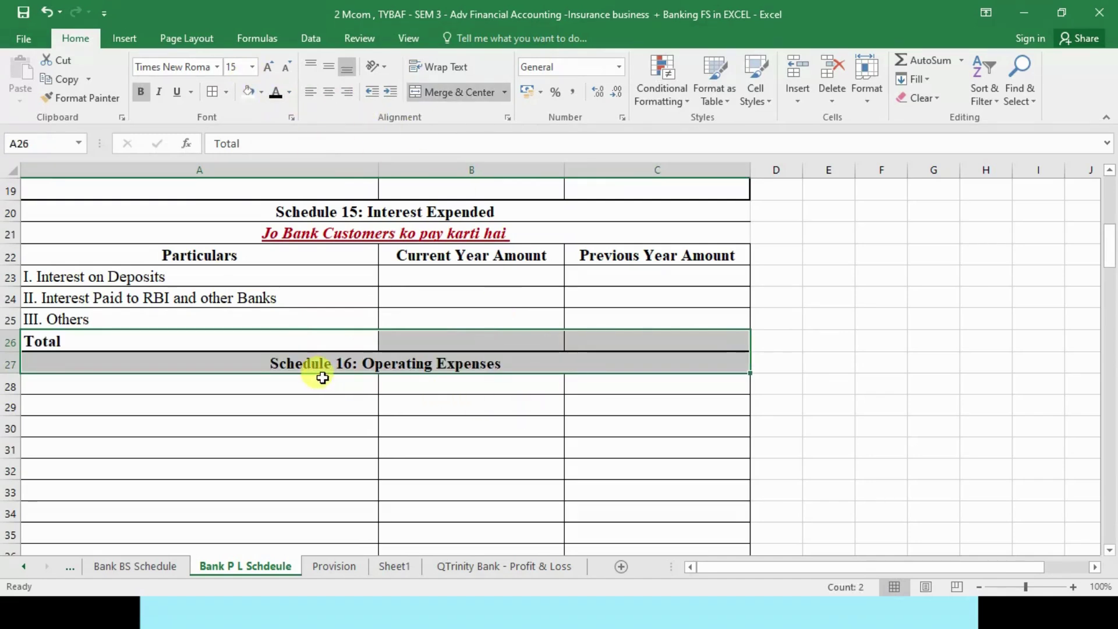
click(492, 366)
click(312, 383)
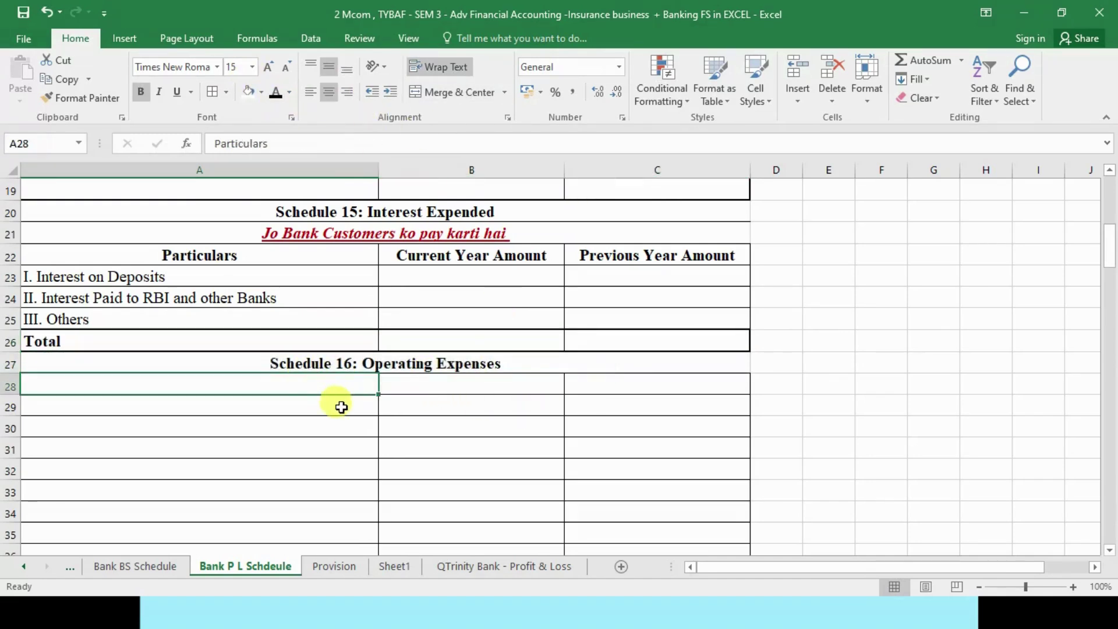
drag(337, 384, 594, 389)
text(Particulars	Current Year Amount	Previous Year Amount)
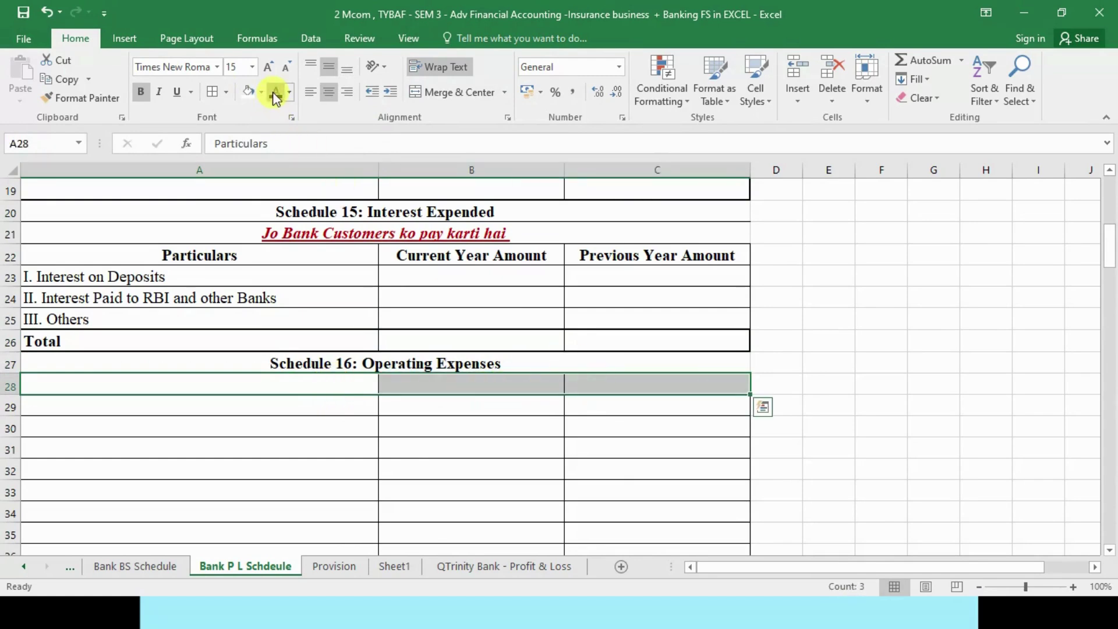
drag(245, 412, 210, 509)
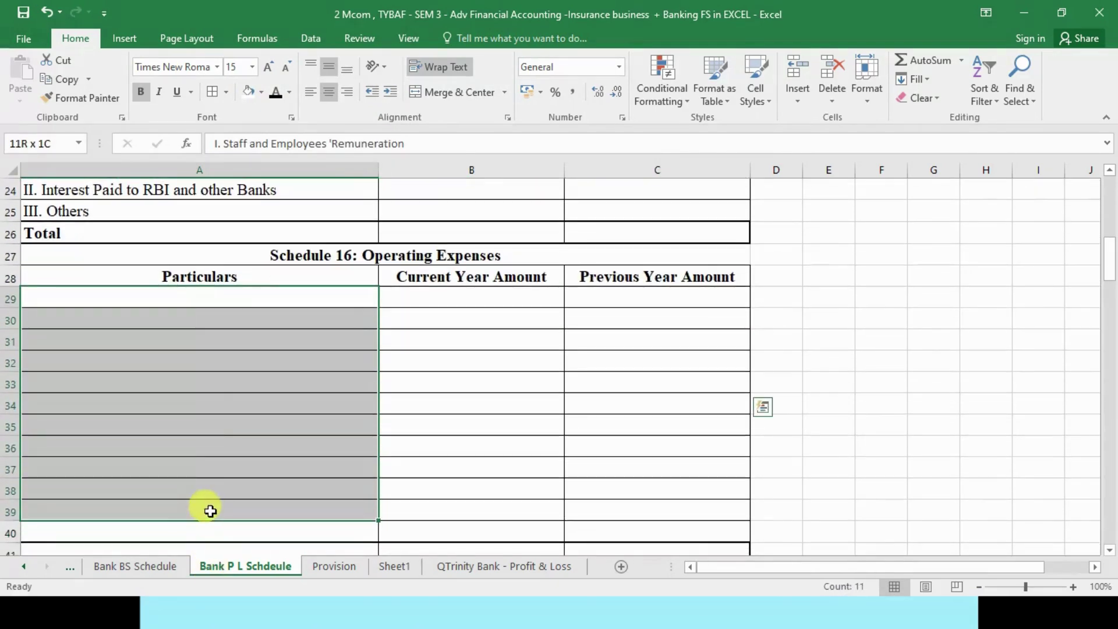
click(276, 95)
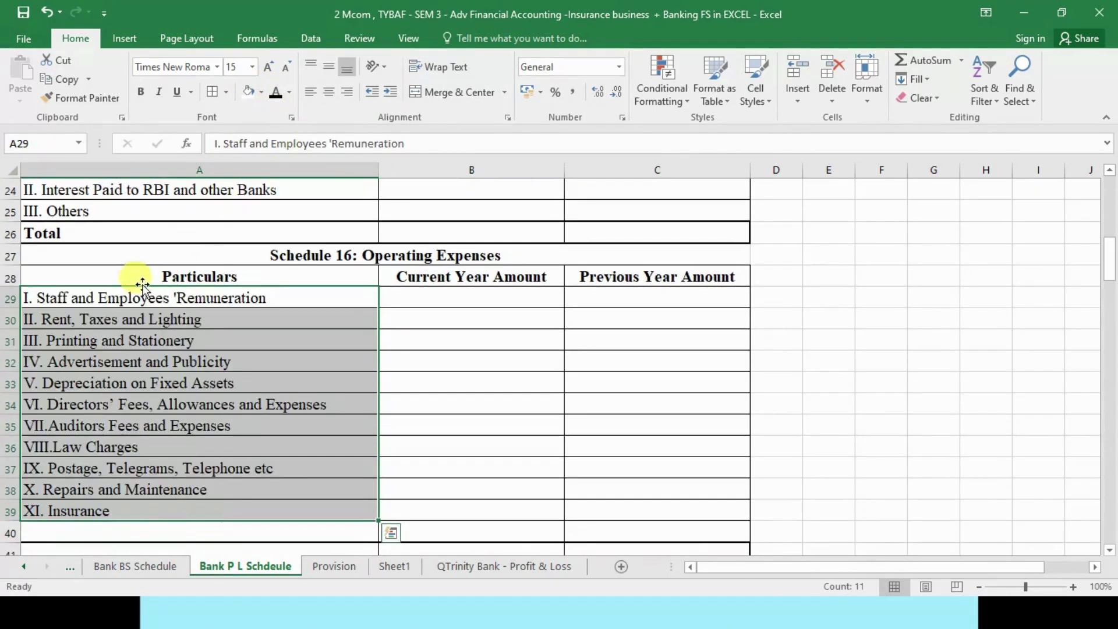
Review the Schedule 16 operating expense items one by one, from staff remuneration through repairs and maintenance
click(117, 298)
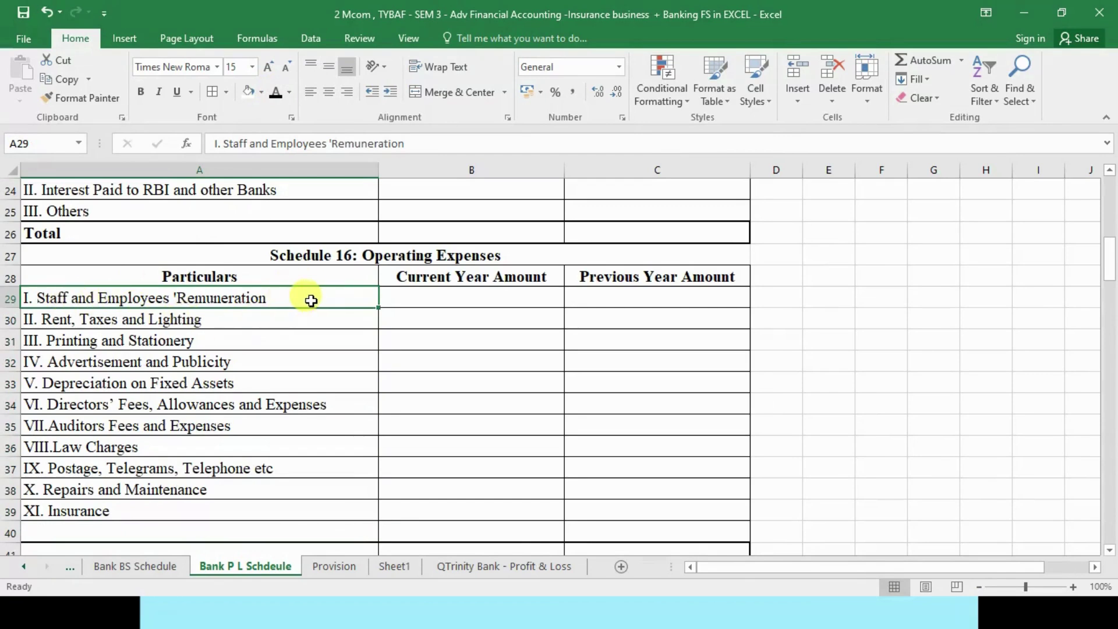
click(211, 326)
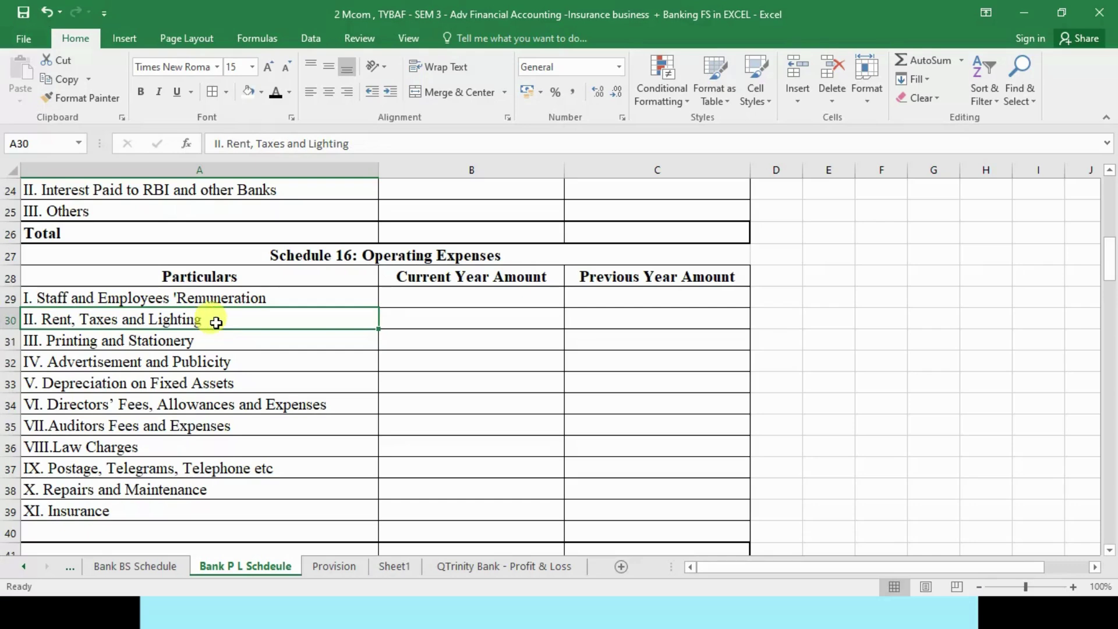
click(224, 340)
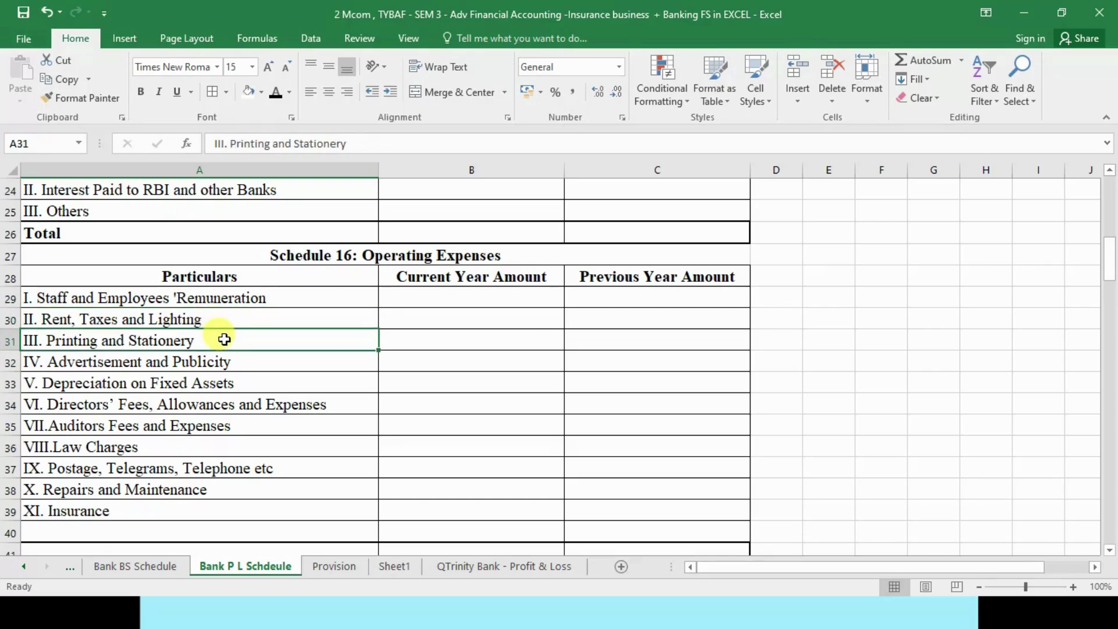
click(218, 362)
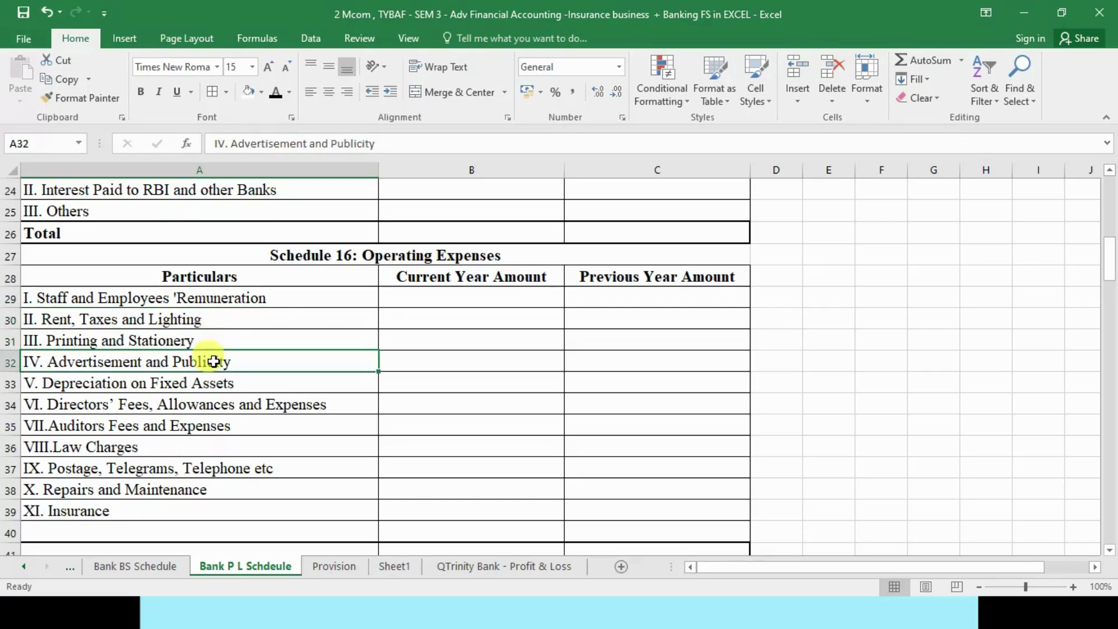
click(154, 381)
click(76, 320)
click(111, 382)
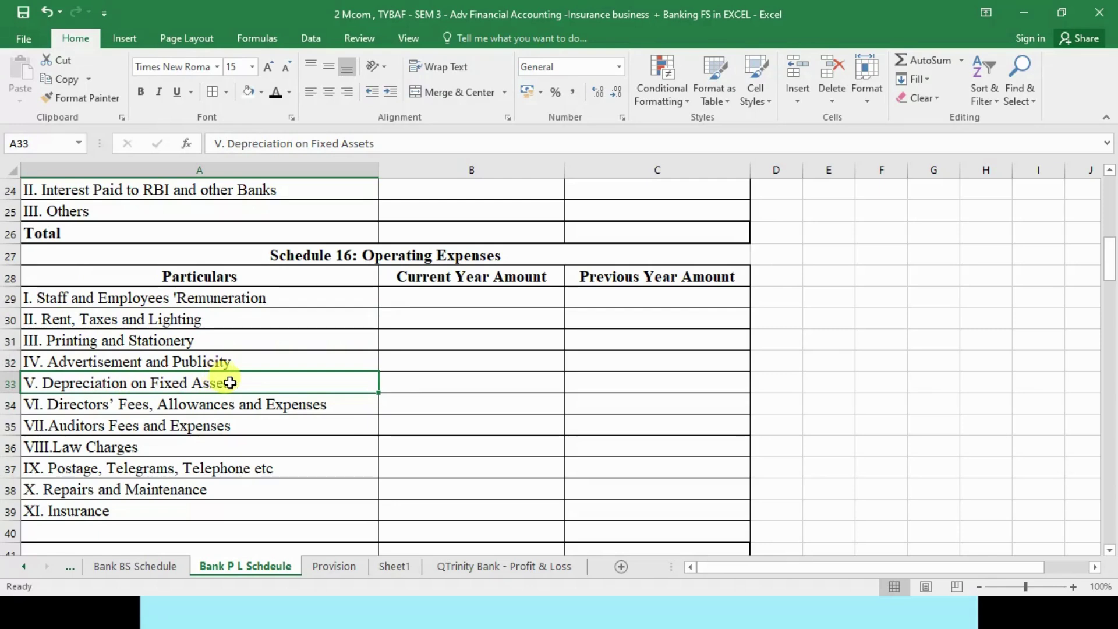
click(78, 405)
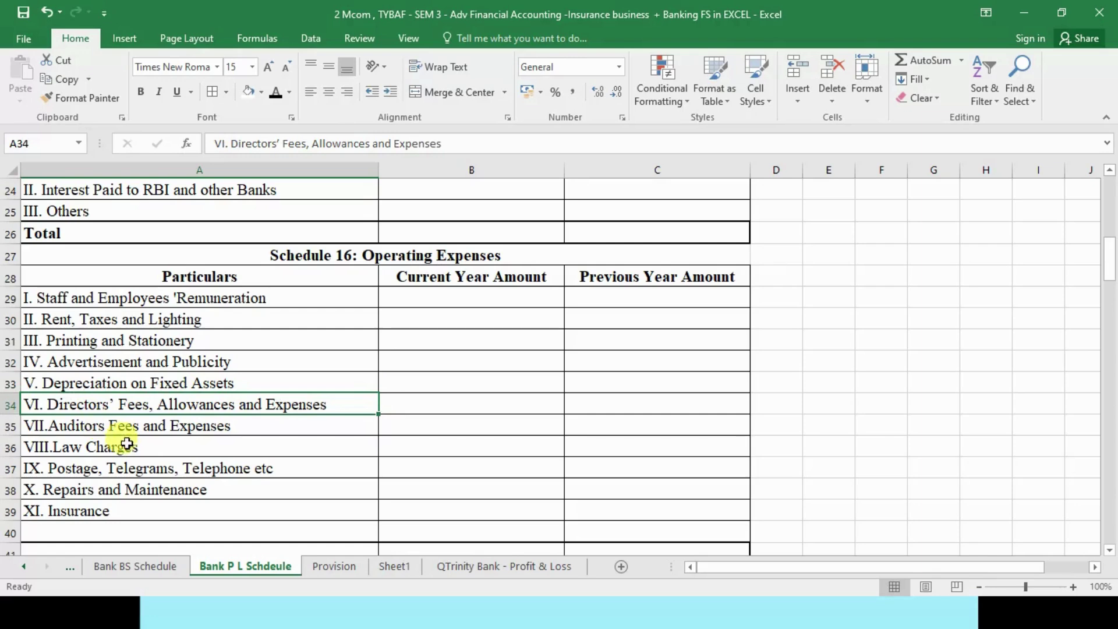
click(169, 426)
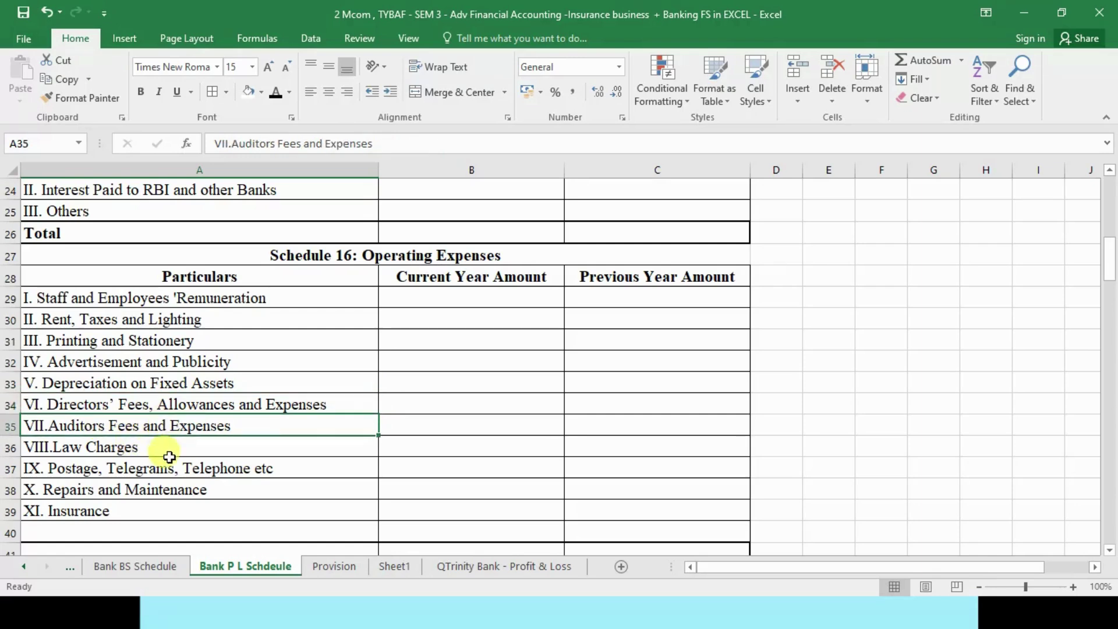
click(165, 449)
click(156, 465)
click(158, 494)
Apply black font colour to the hidden "XII.Other Expenditure" entry in row 40
click(153, 527)
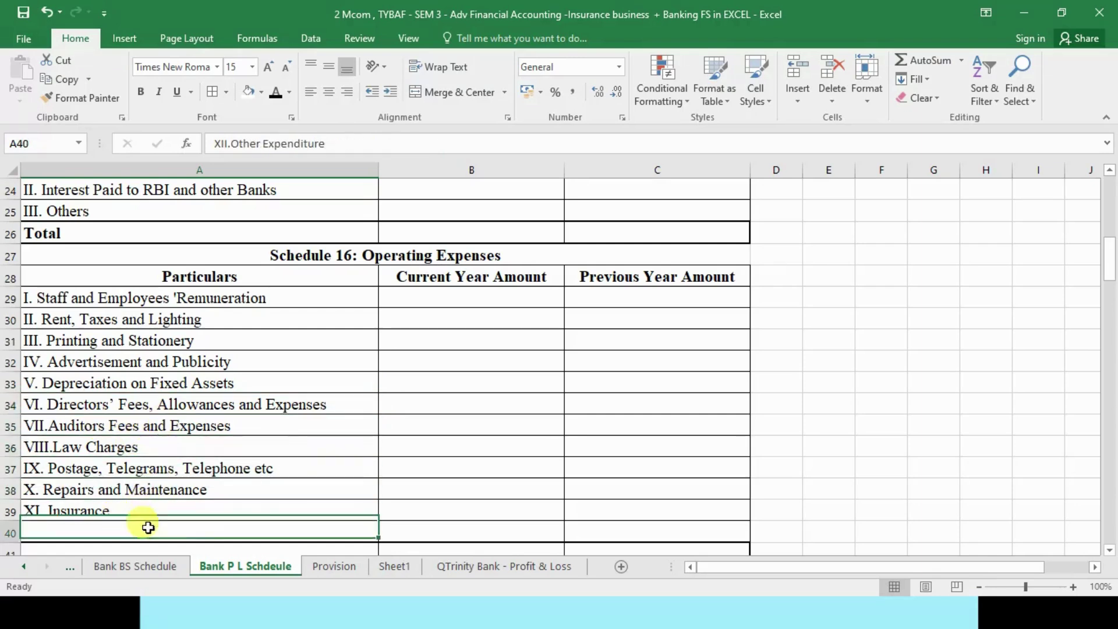
click(275, 92)
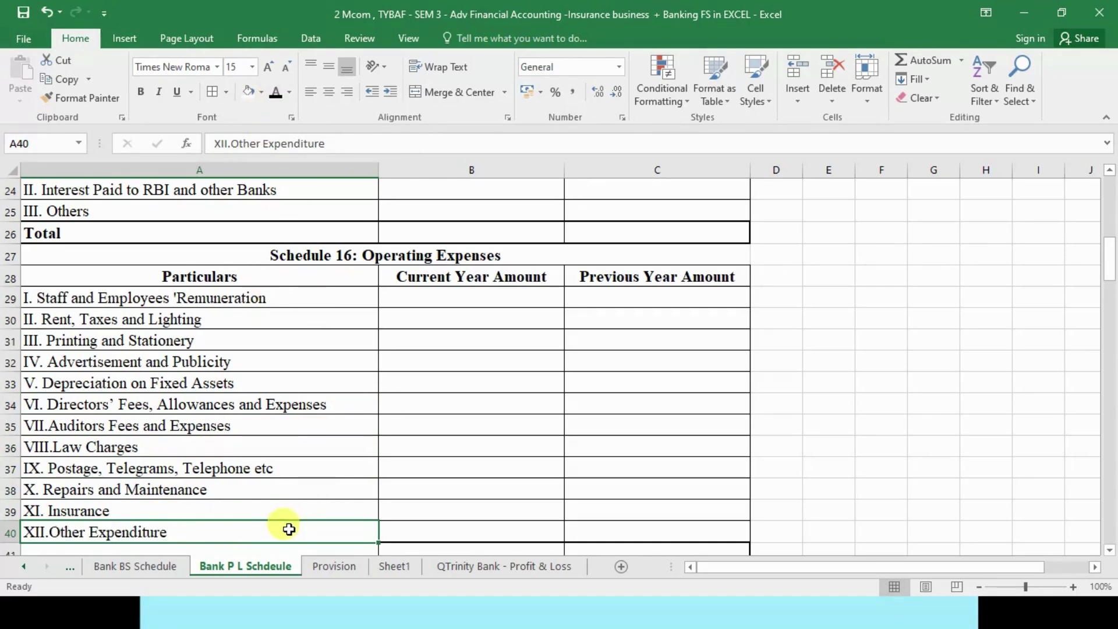
Examine how the expense items fit the Schedule 16 Operating Expenses heading, including rent, depreciation, printing, advertisement, auditors' fees and law charges
drag(165, 297, 172, 503)
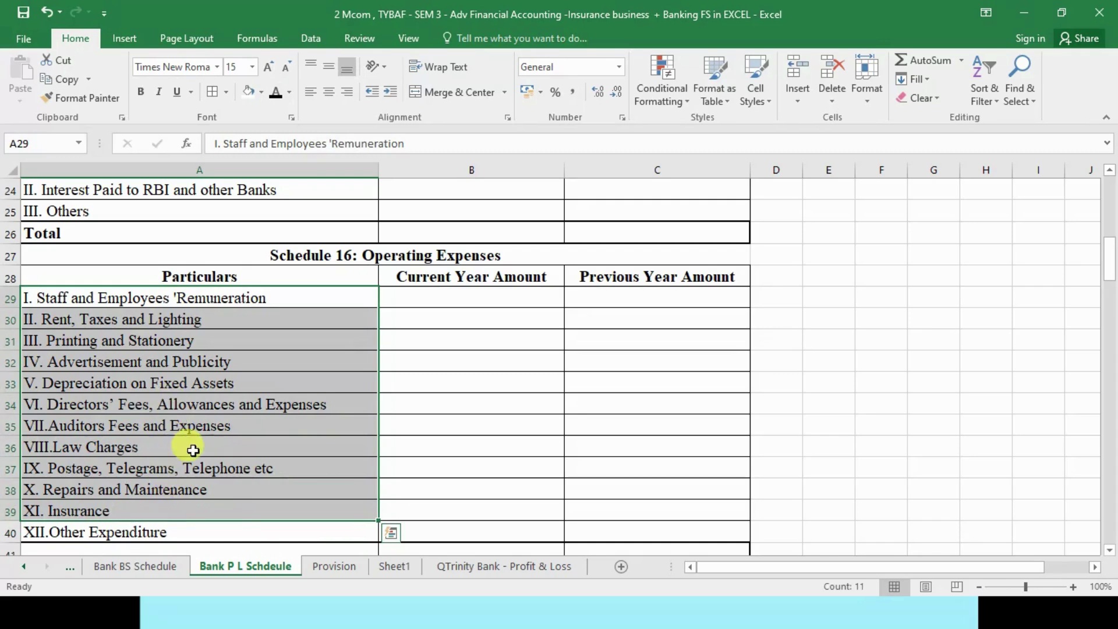
click(451, 259)
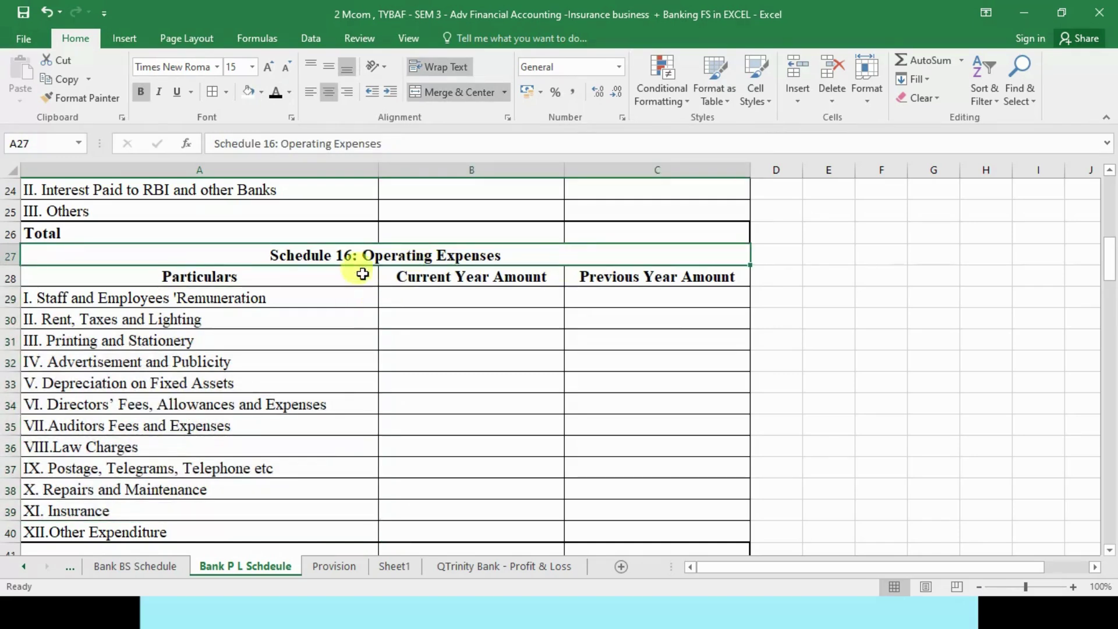
click(119, 297)
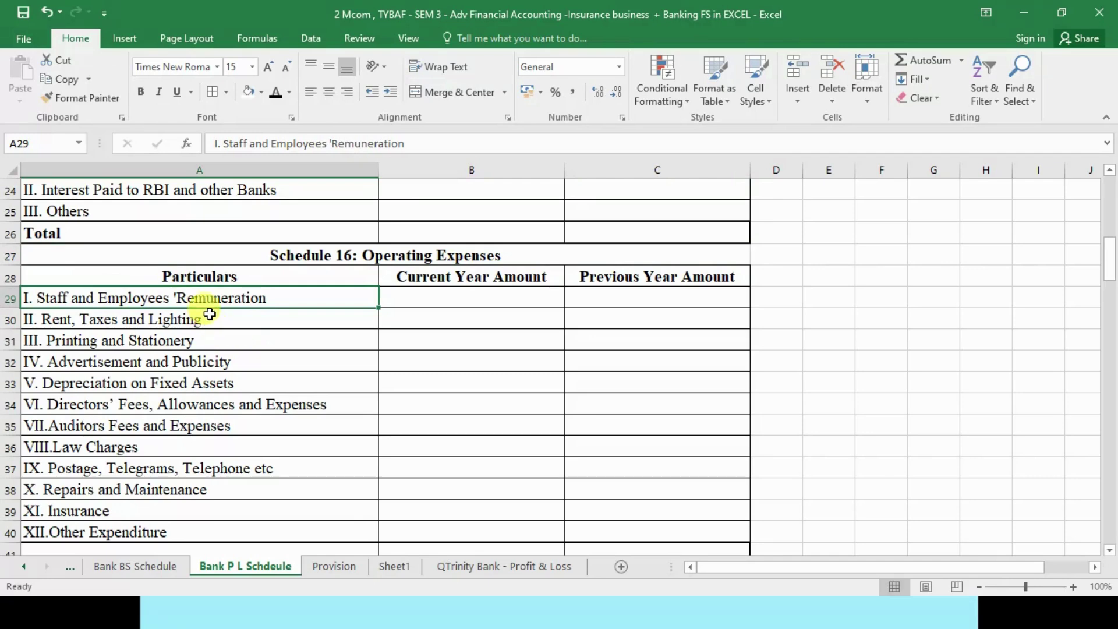
click(210, 319)
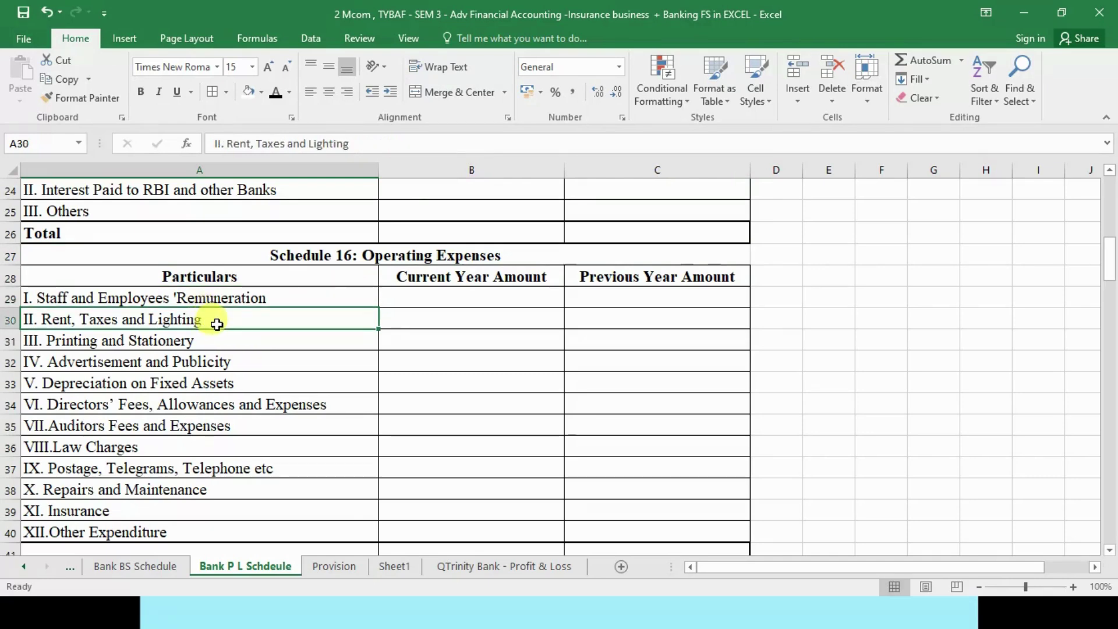
click(218, 382)
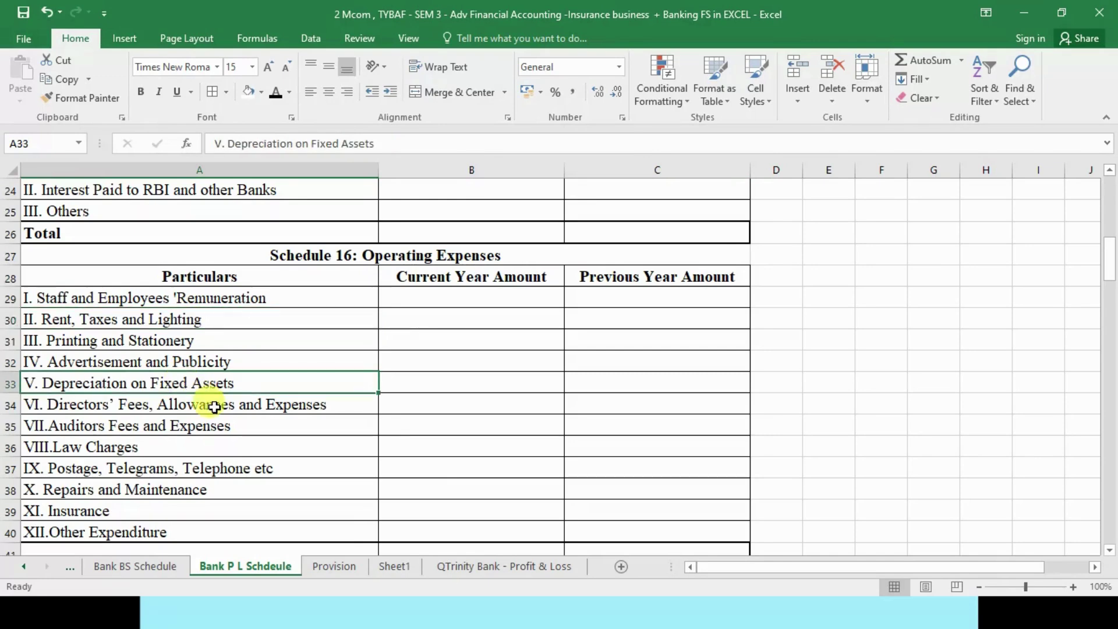
click(155, 342)
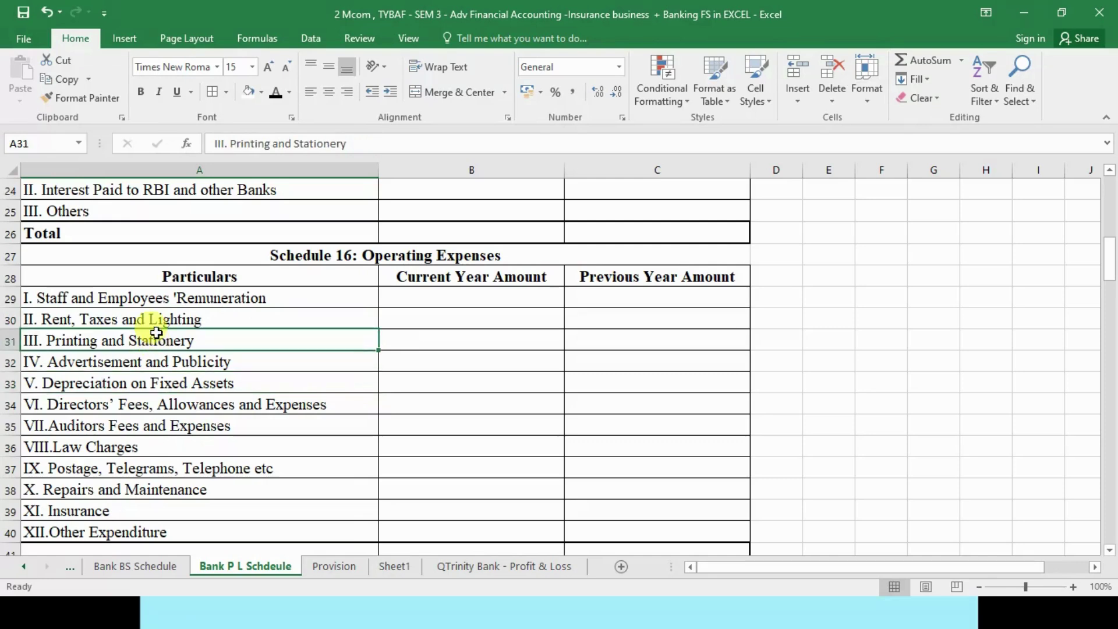
click(172, 356)
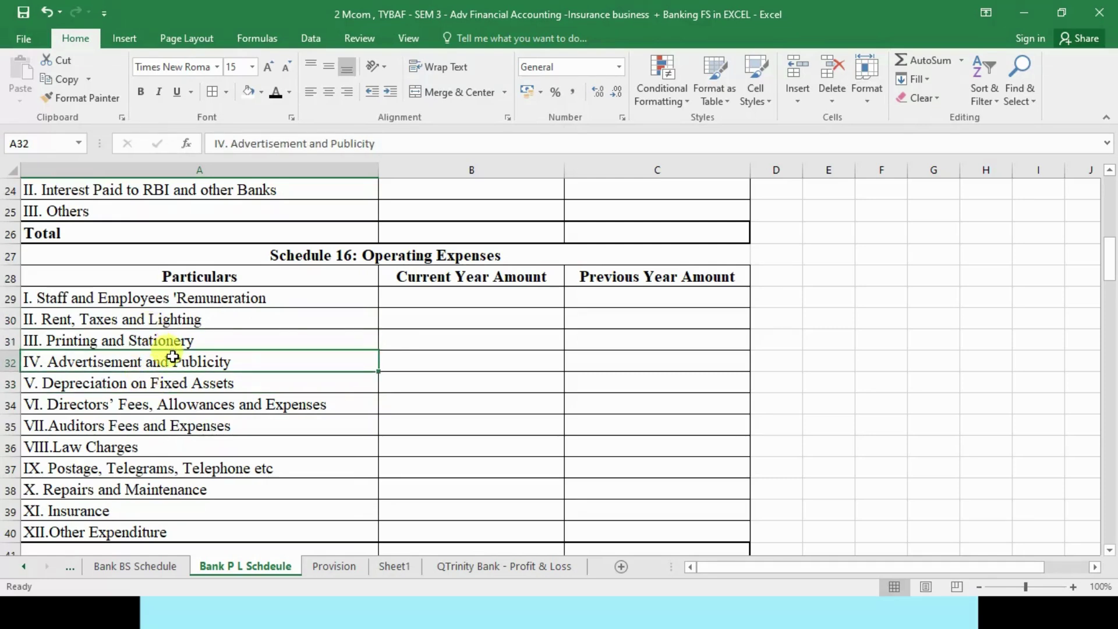
click(201, 426)
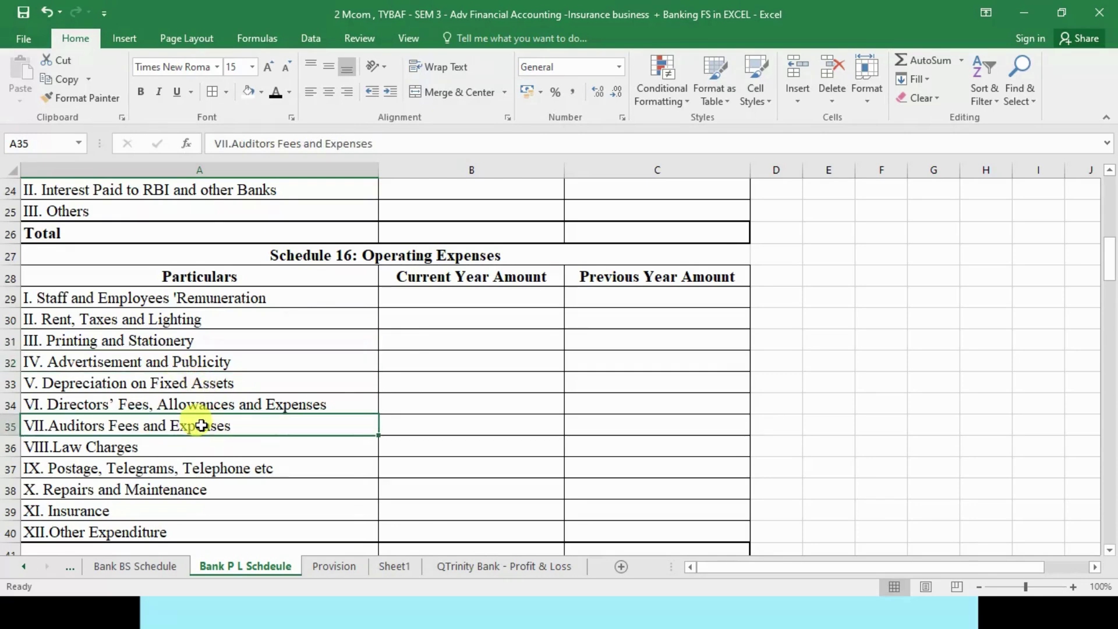
click(184, 444)
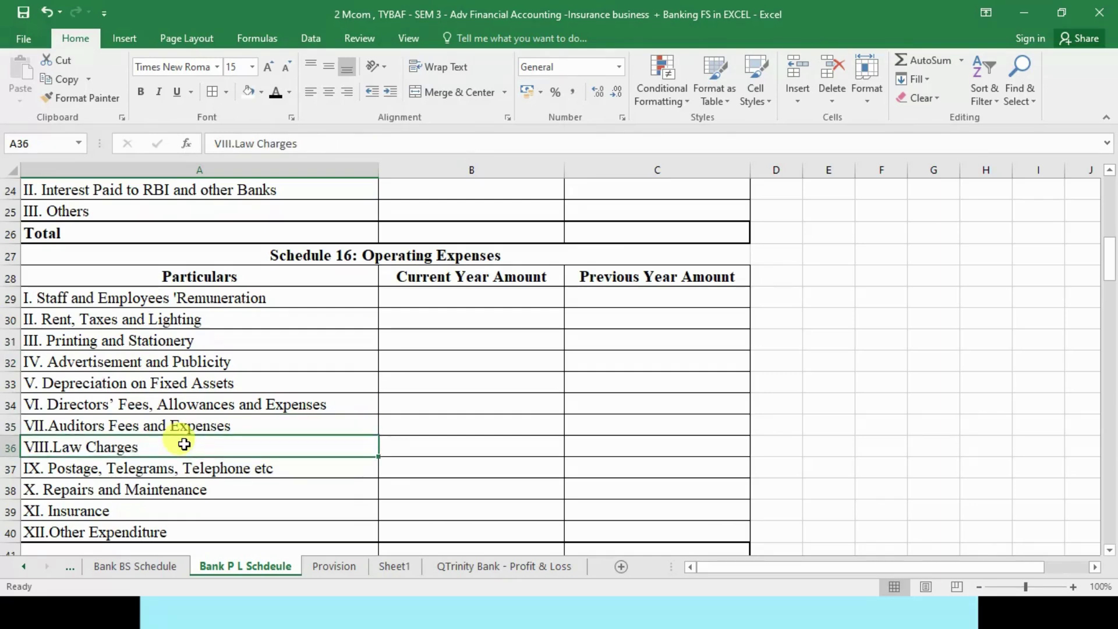
Review the remaining Schedule 16 expense items from postage and telegrams through insurance and other expenditure
click(210, 471)
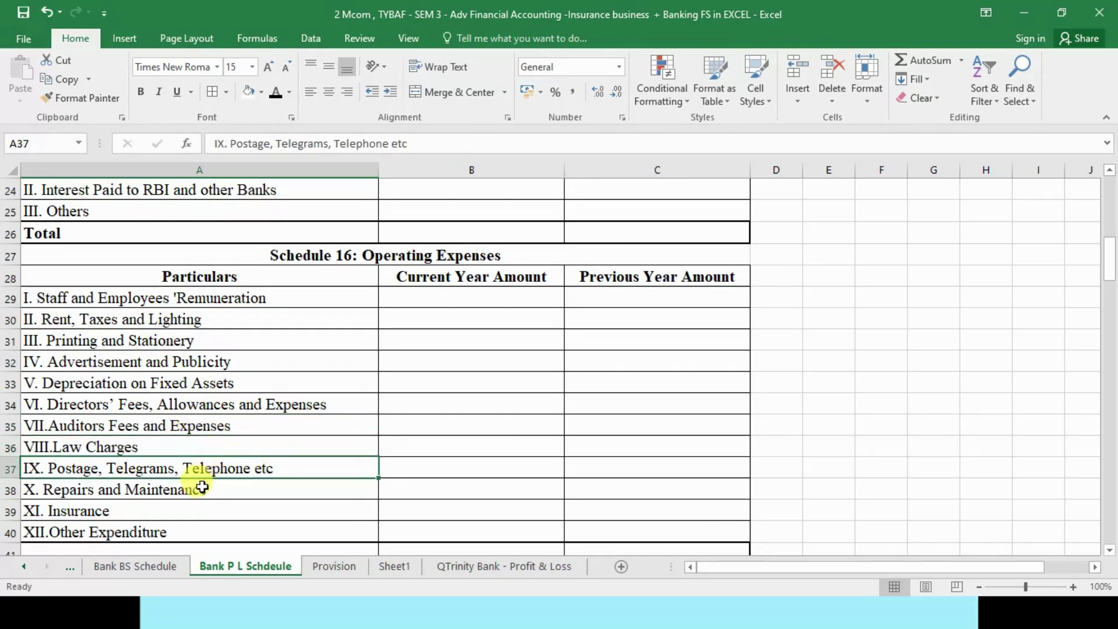
click(184, 501)
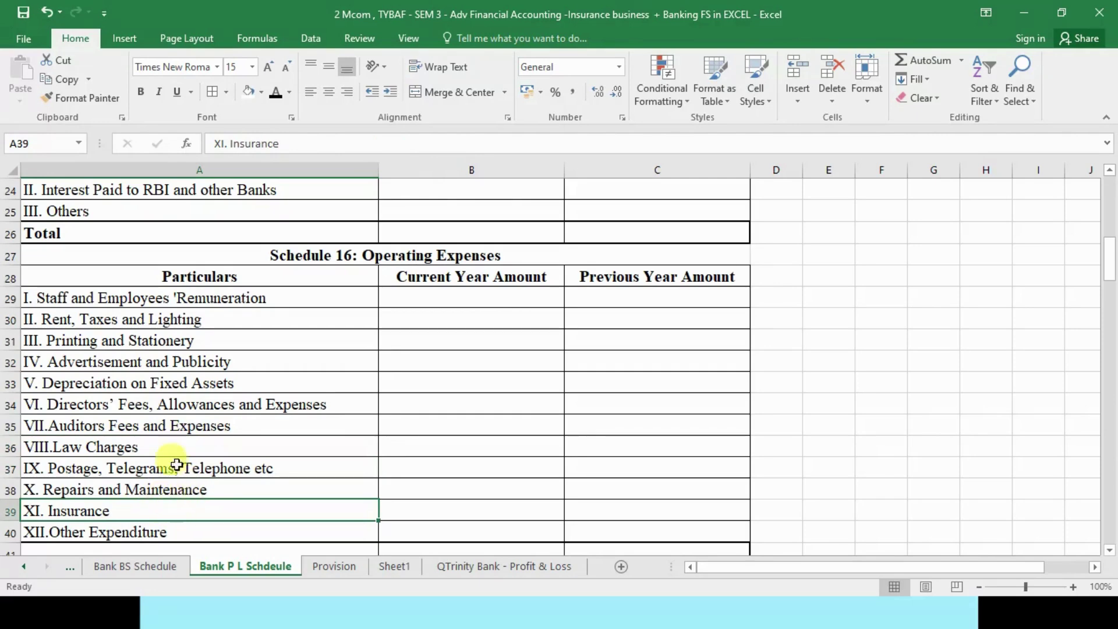
click(157, 533)
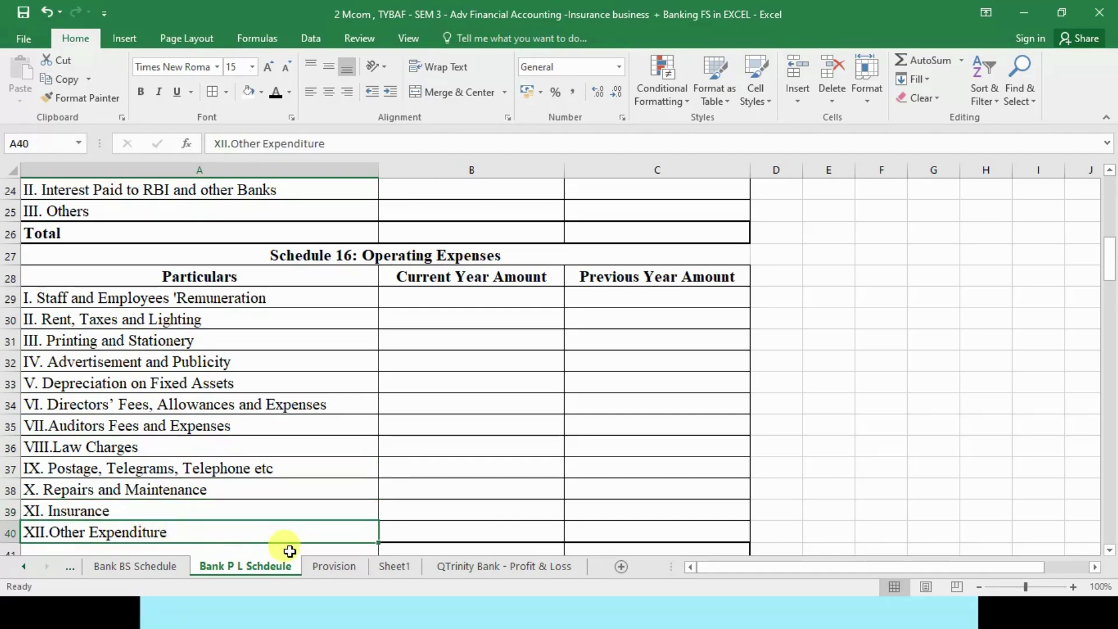
drag(119, 295, 94, 482)
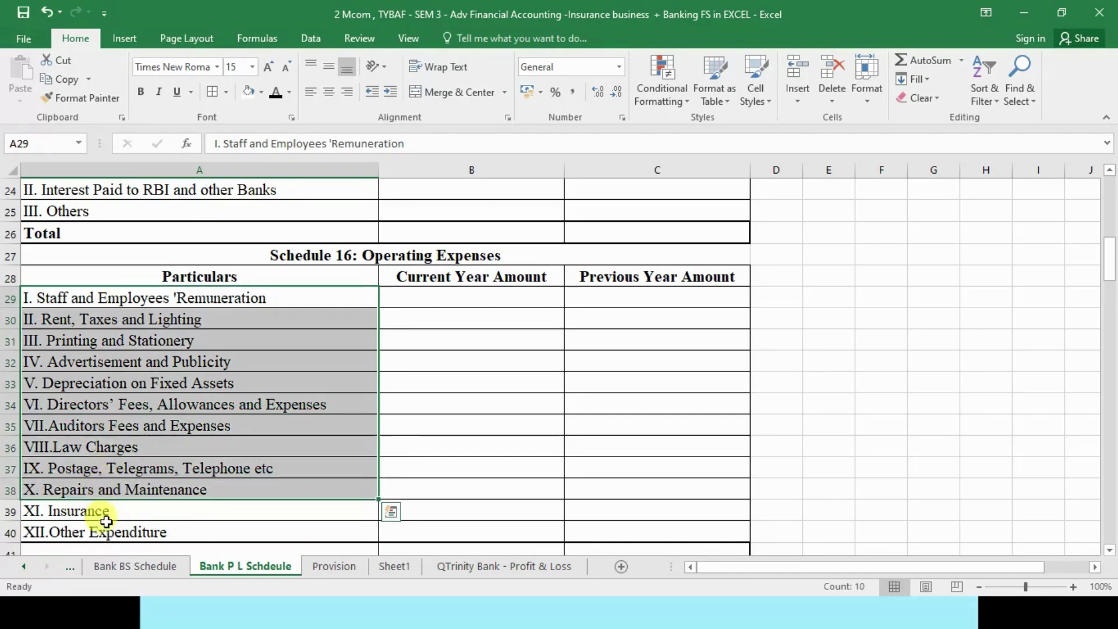
click(141, 533)
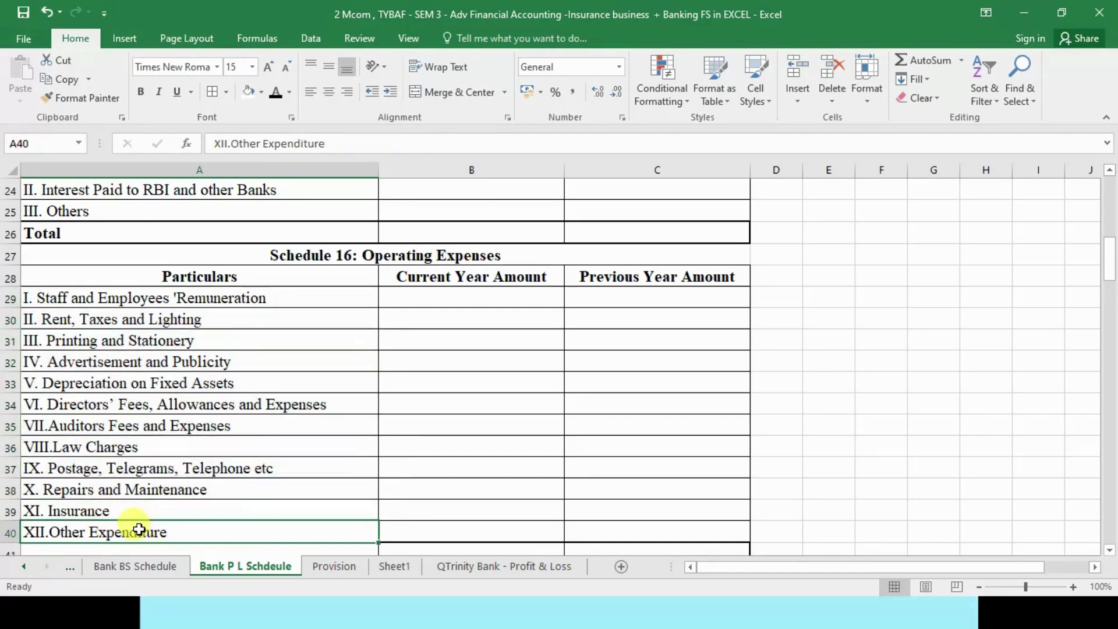
On the Bank PL sheet, review the schedule numbers for the income and expenditure lines, including Provisions and Contingencies
scroll(384, 405, up, 8)
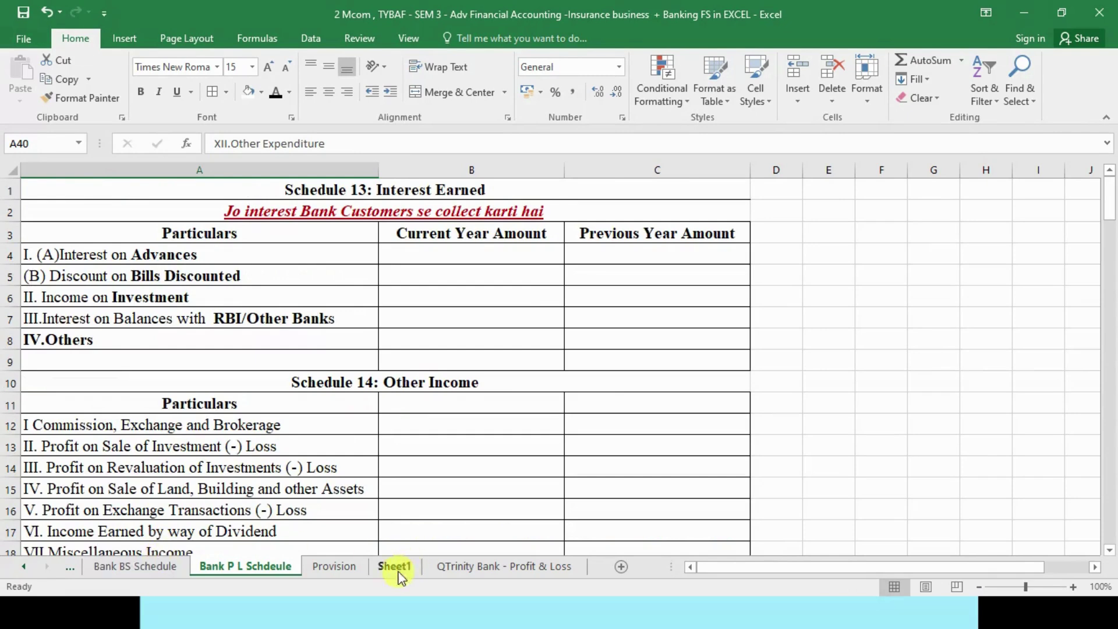
click(71, 568)
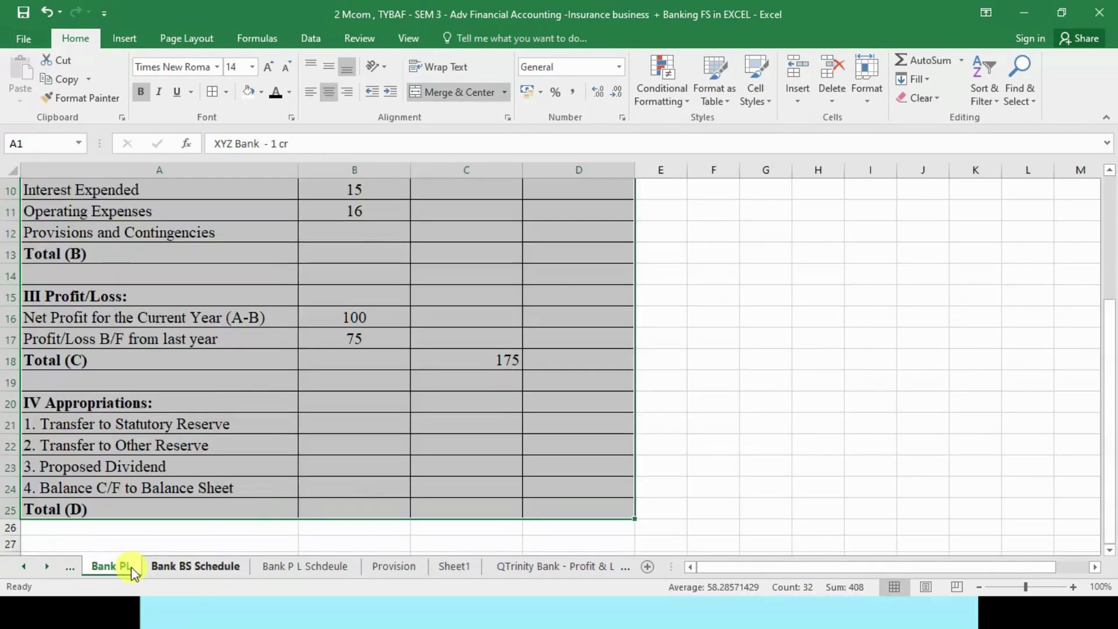
scroll(317, 390, up, 3)
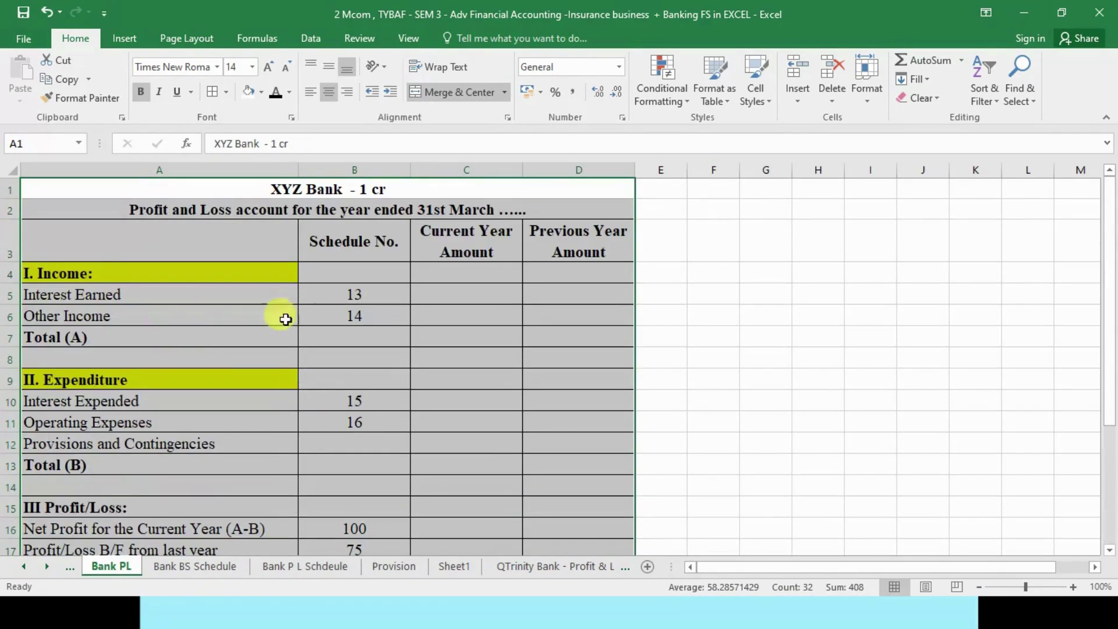
drag(100, 294, 346, 313)
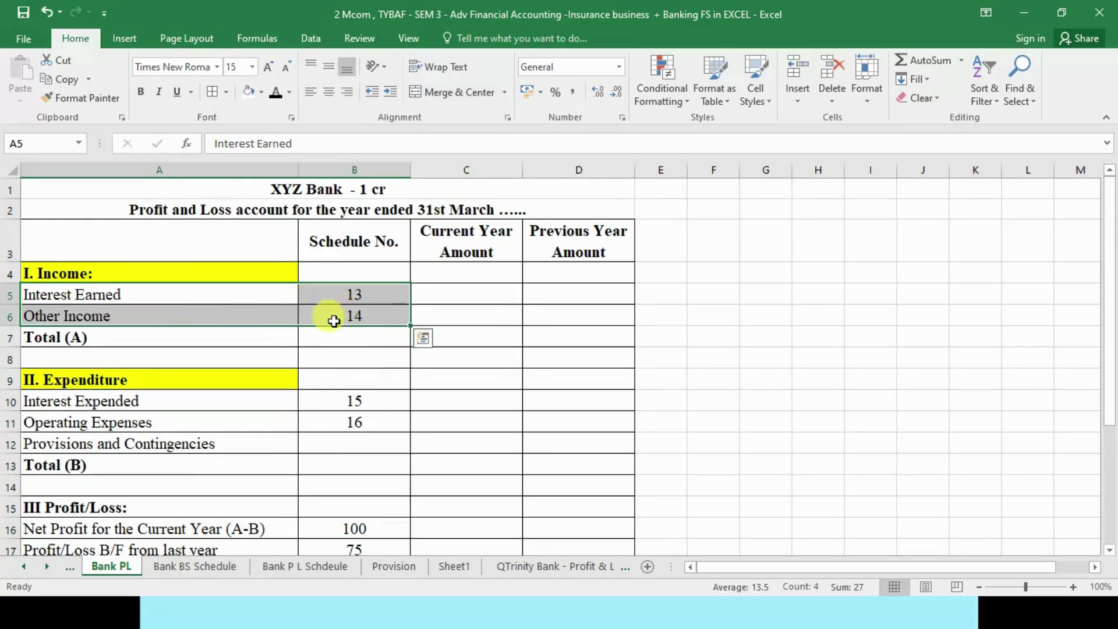
scroll(312, 362, down, 1)
drag(35, 317, 355, 344)
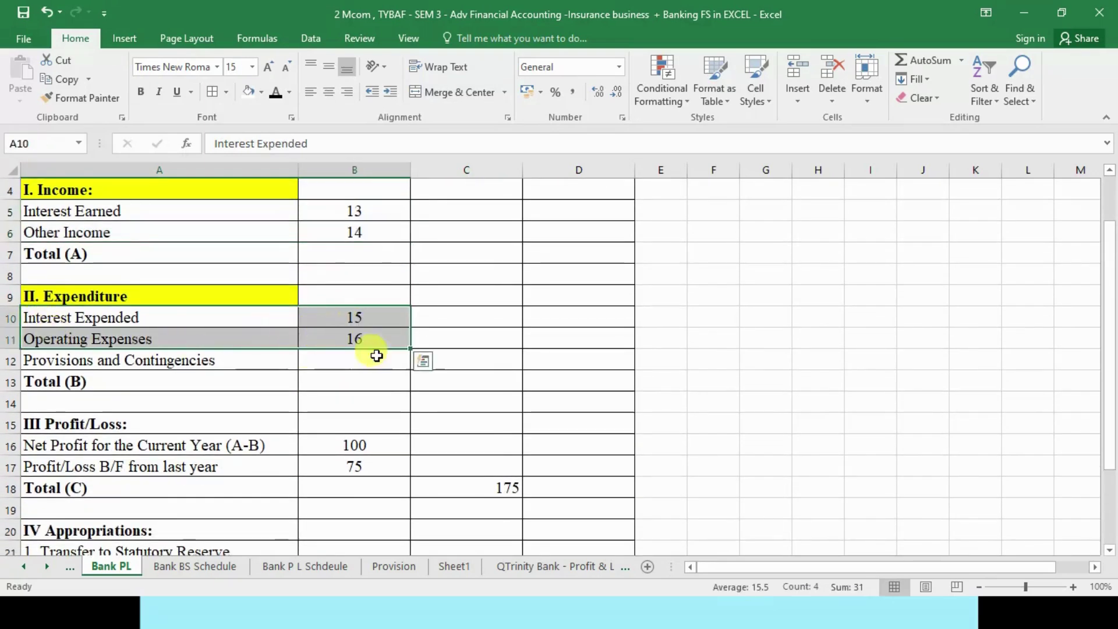
click(132, 358)
click(353, 365)
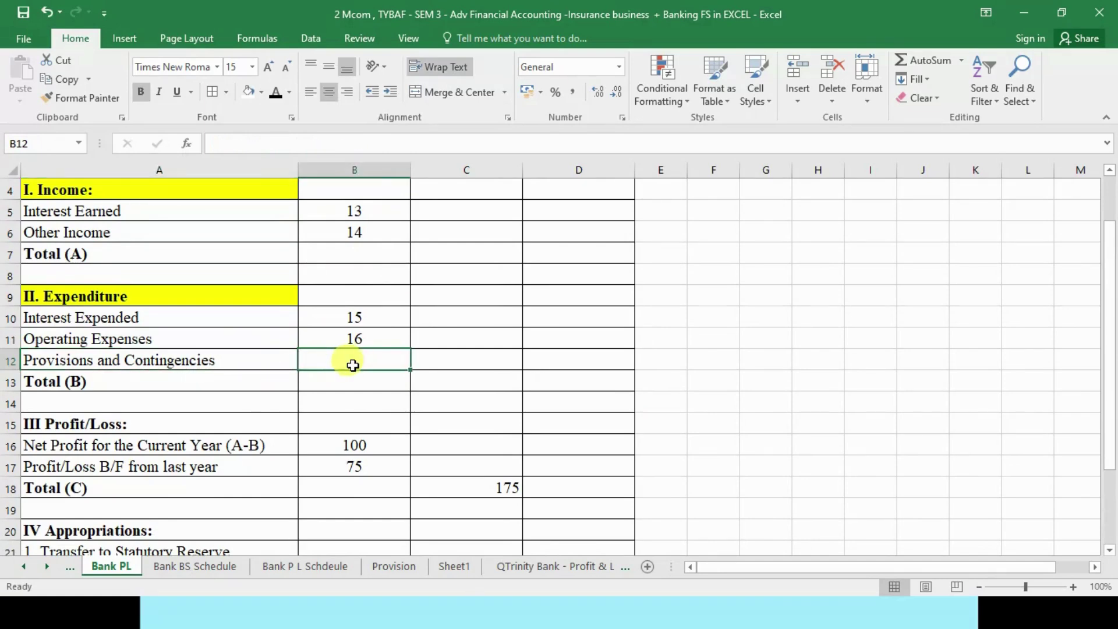
Clear the sample amounts beside the III Profit/Loss lines in B16:C19 and review the four appropriation items
click(92, 445)
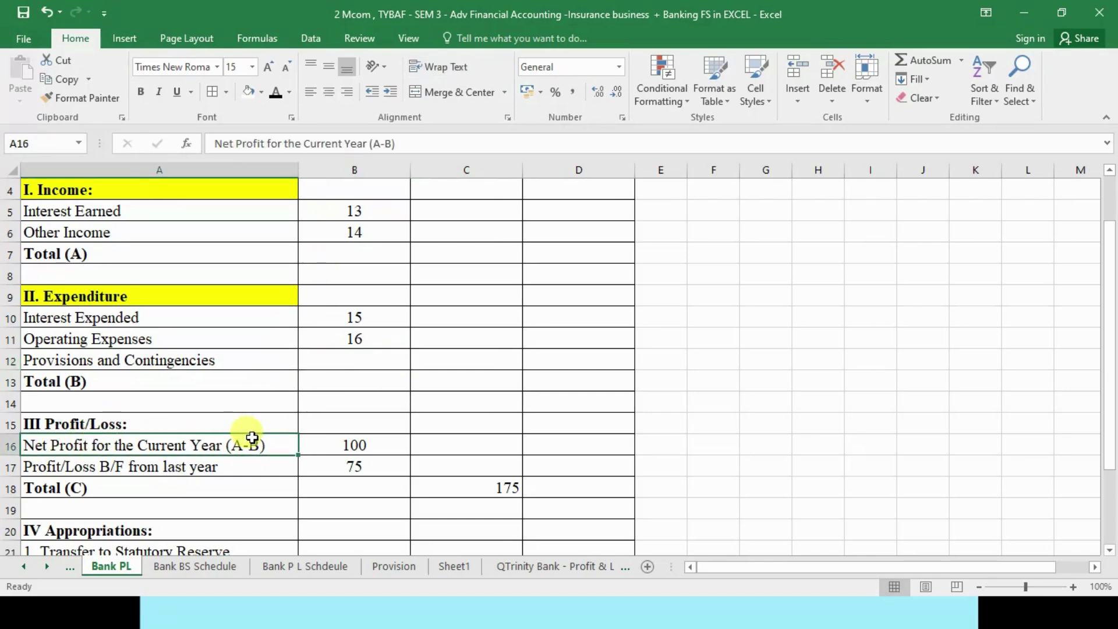
drag(332, 445, 477, 509)
key(Delete)
scroll(312, 470, down, 3)
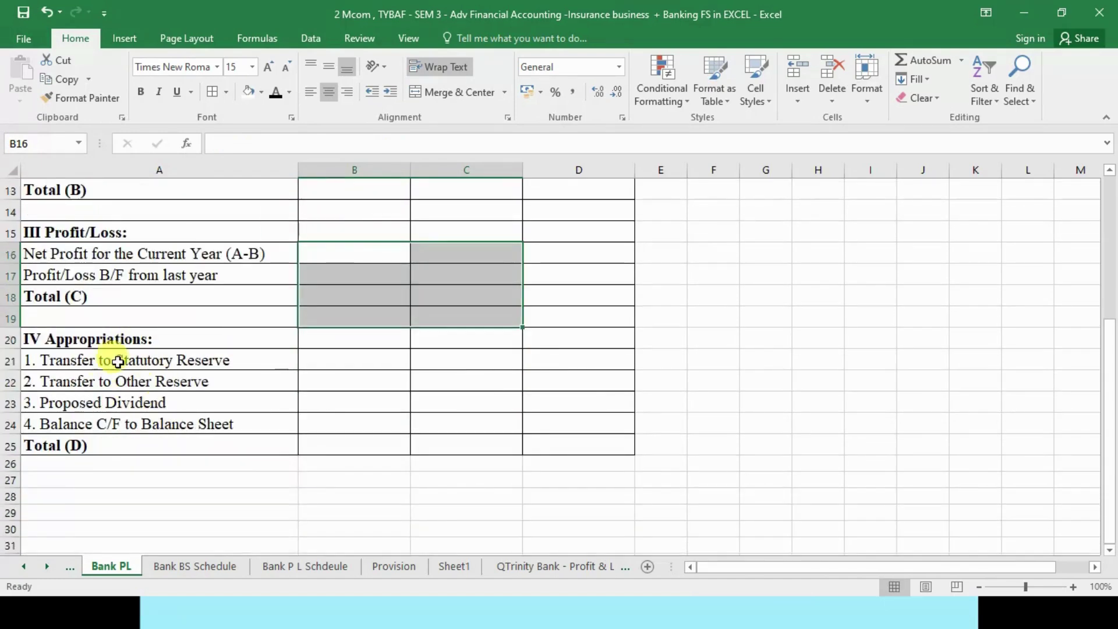
drag(103, 365, 332, 424)
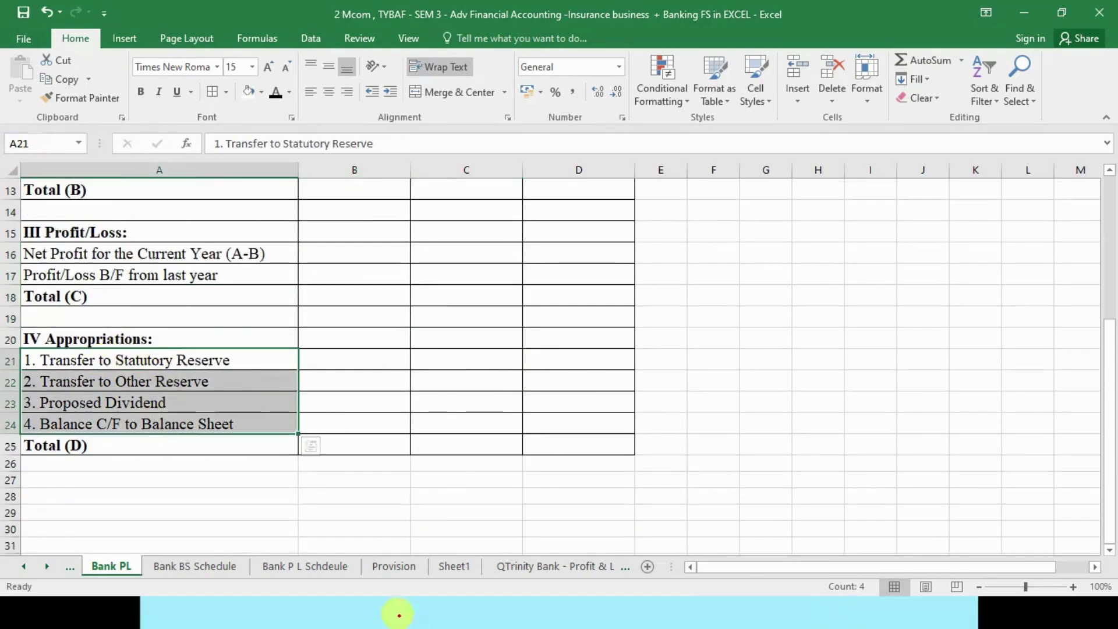
Return to the Bank P L Schdeule sheet and zoom out to 55% to look over Schedules 13 to 16 together
click(351, 564)
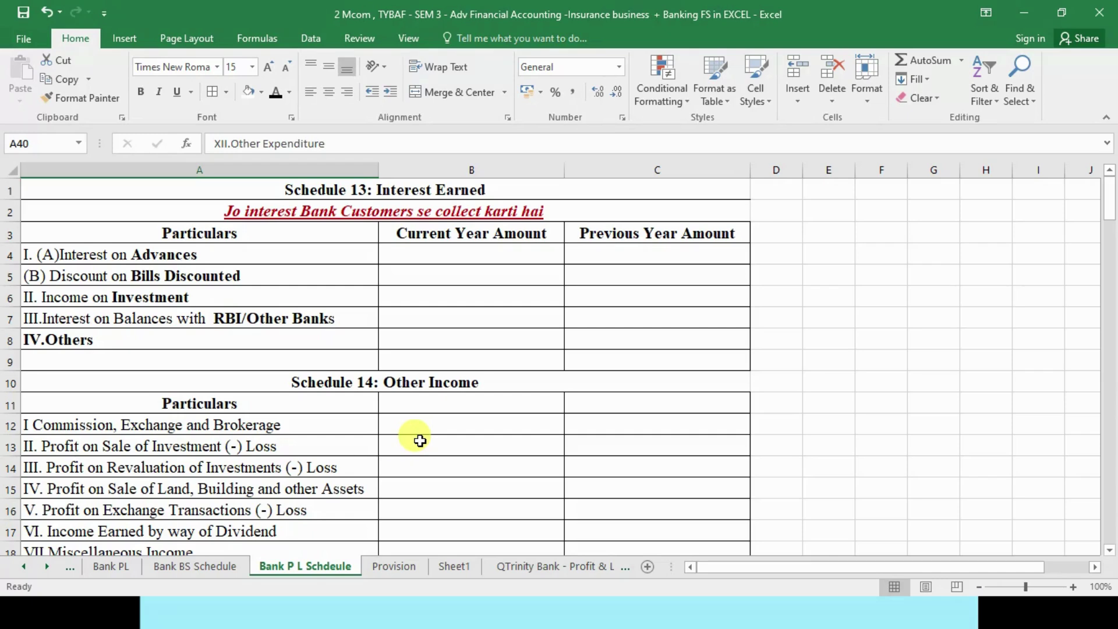
drag(274, 192, 420, 524)
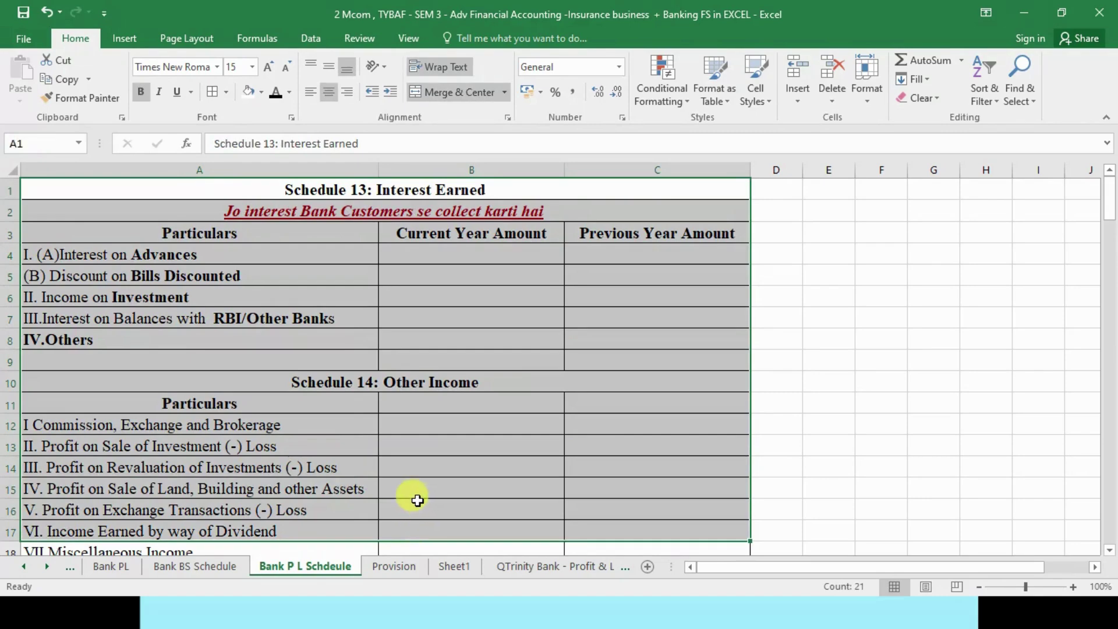
ctrl+scroll(588, 444, down, 3)
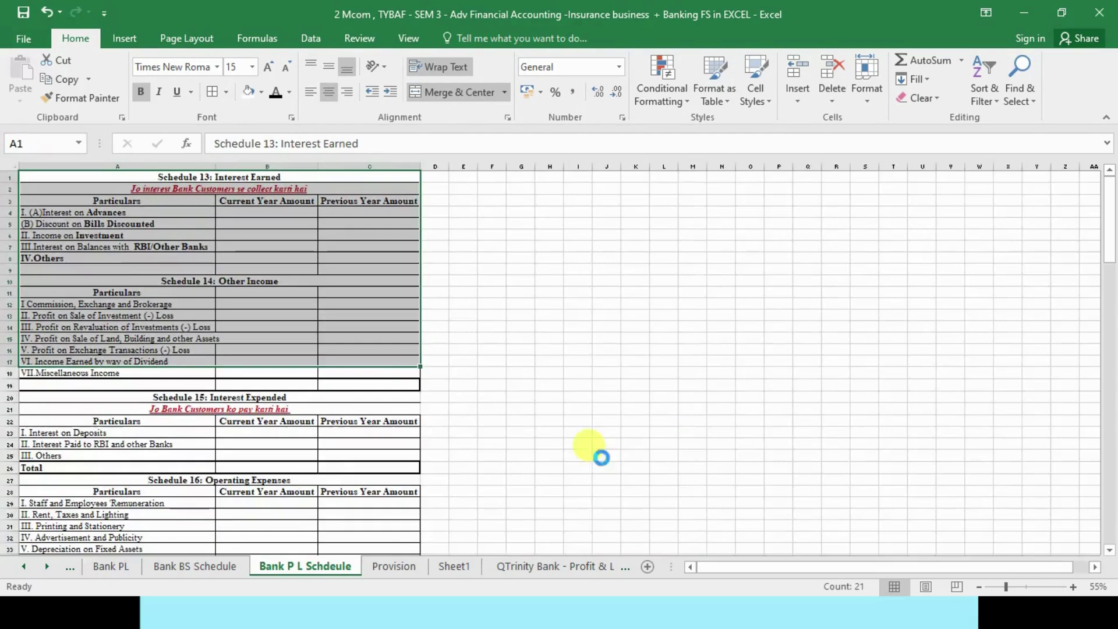
ctrl+scroll(602, 458, down, 1)
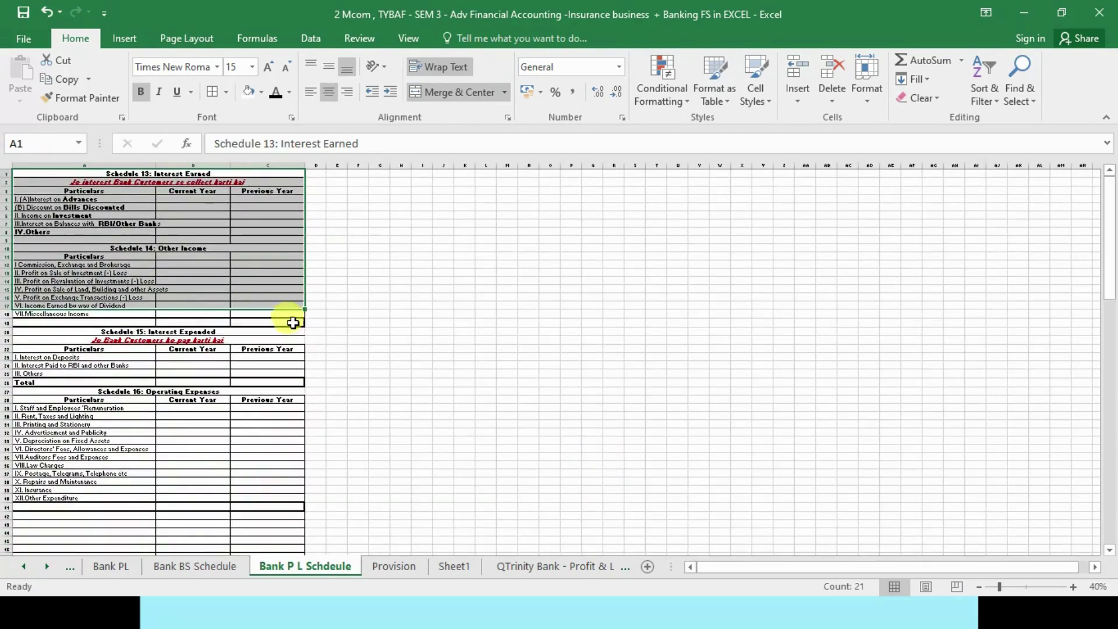
ctrl+scroll(293, 323, up, 1)
scroll(292, 323, down, 1)
scroll(293, 323, up, 1)
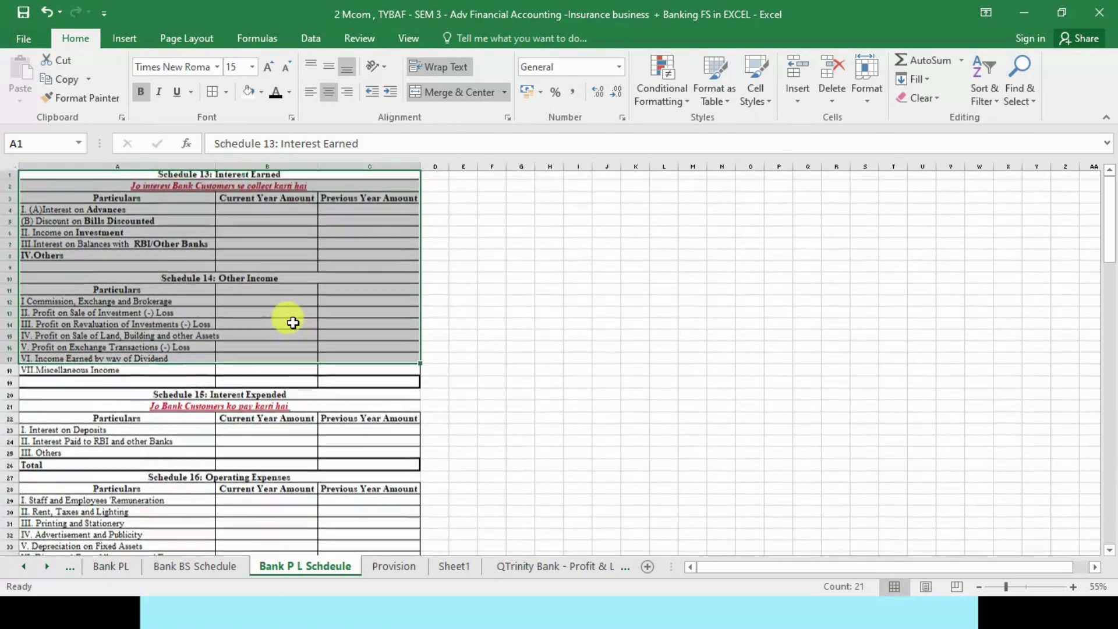